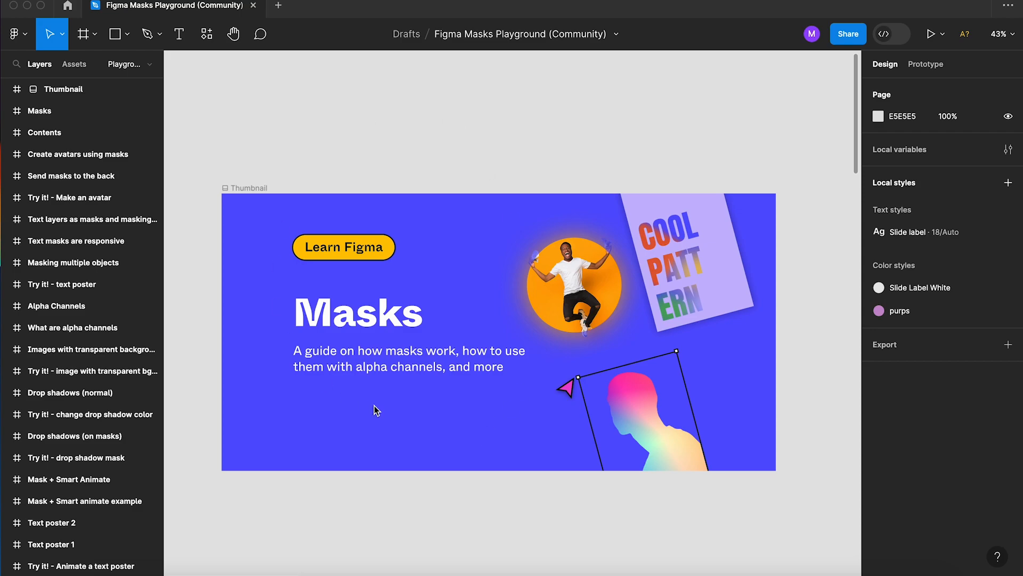
Step: Look over the Thumbnail and Masks title frames and read the topic list in the Contents frame
scroll(374, 406, down, 3)
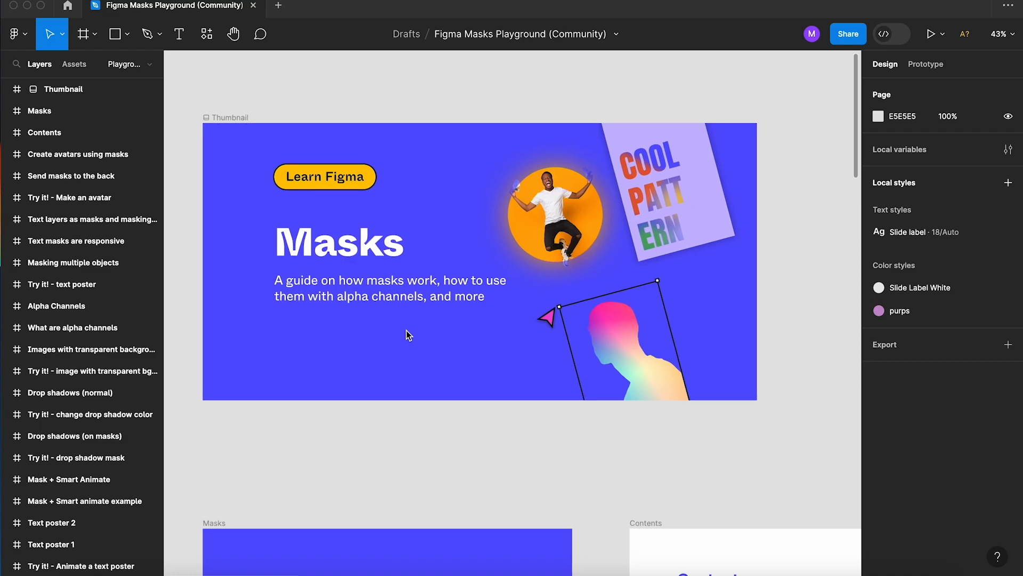
scroll(406, 331, up, 3)
scroll(408, 334, down, 10)
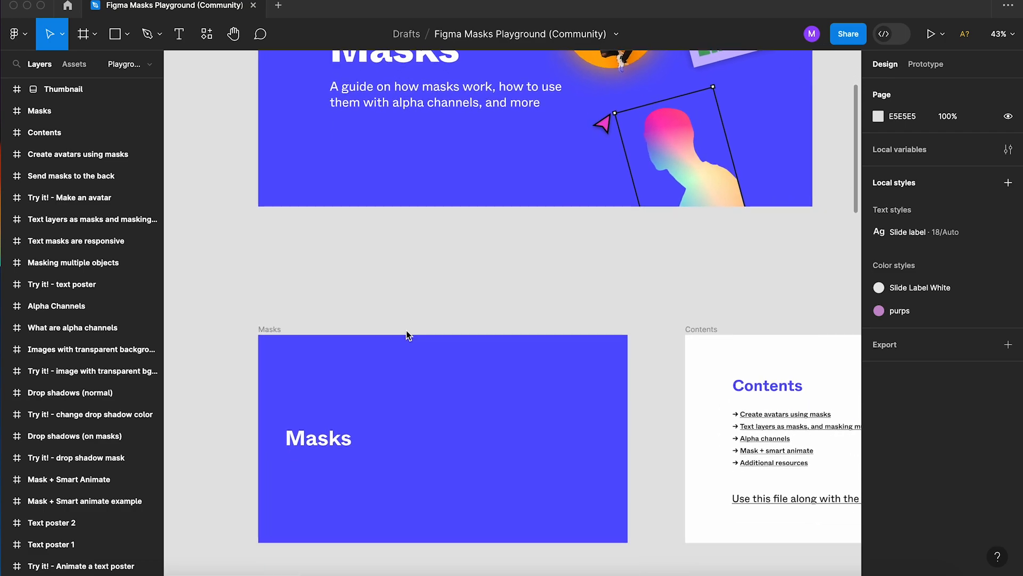
scroll(407, 331, right, 5)
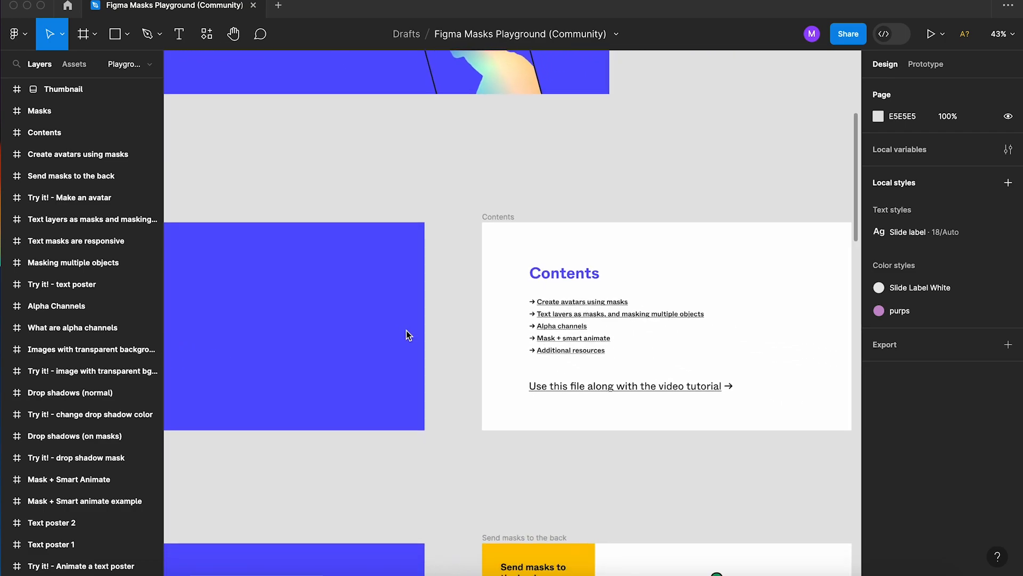
scroll(406, 330, up, 3)
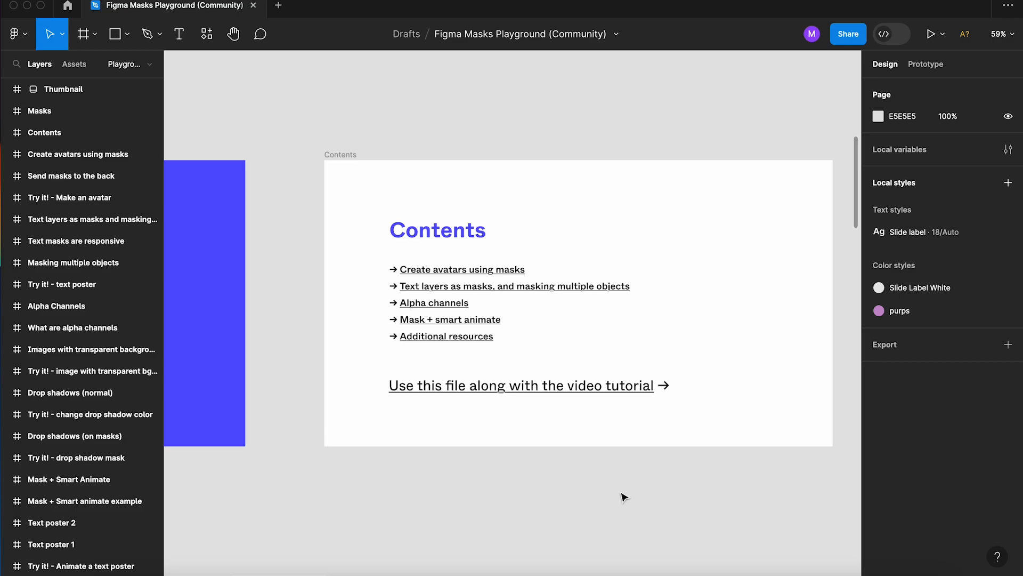
scroll(624, 497, right, 2)
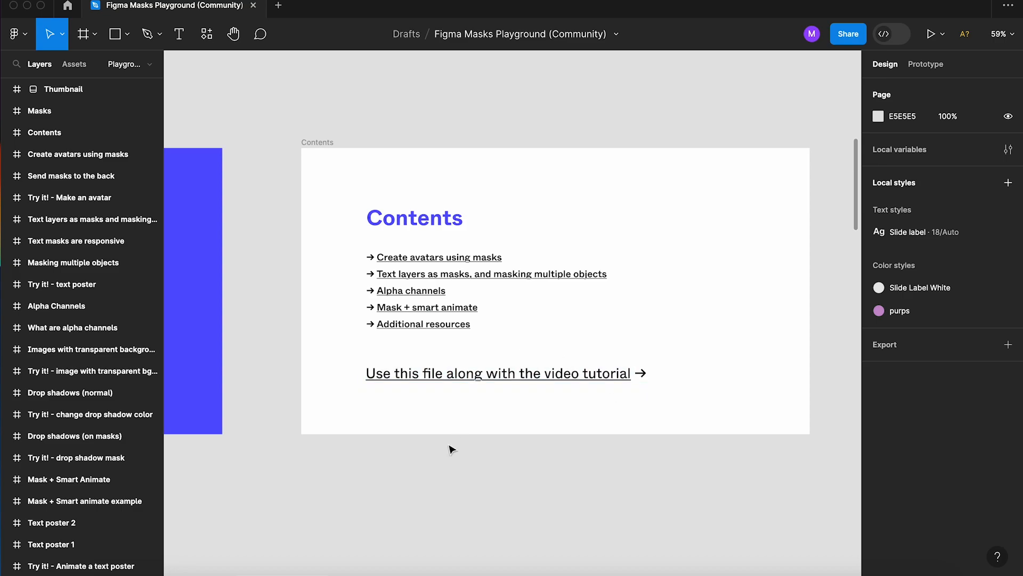
Step: Read the "Send masks to the back" slide and the instructions in the "Try it! - Make an avatar" frame
scroll(450, 448, left, 10)
scroll(451, 448, down, 3)
scroll(450, 450, down, 4)
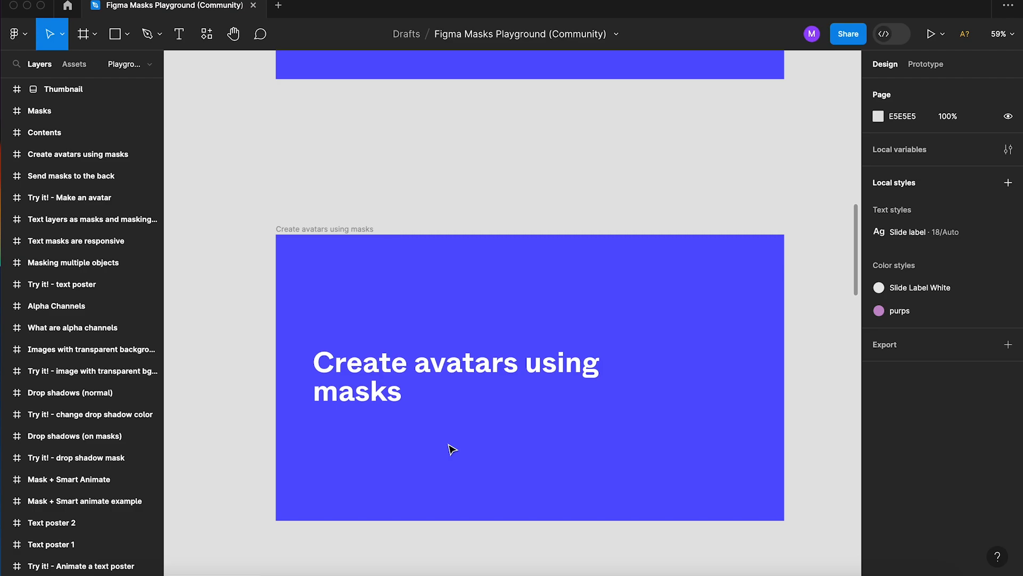
key(n)
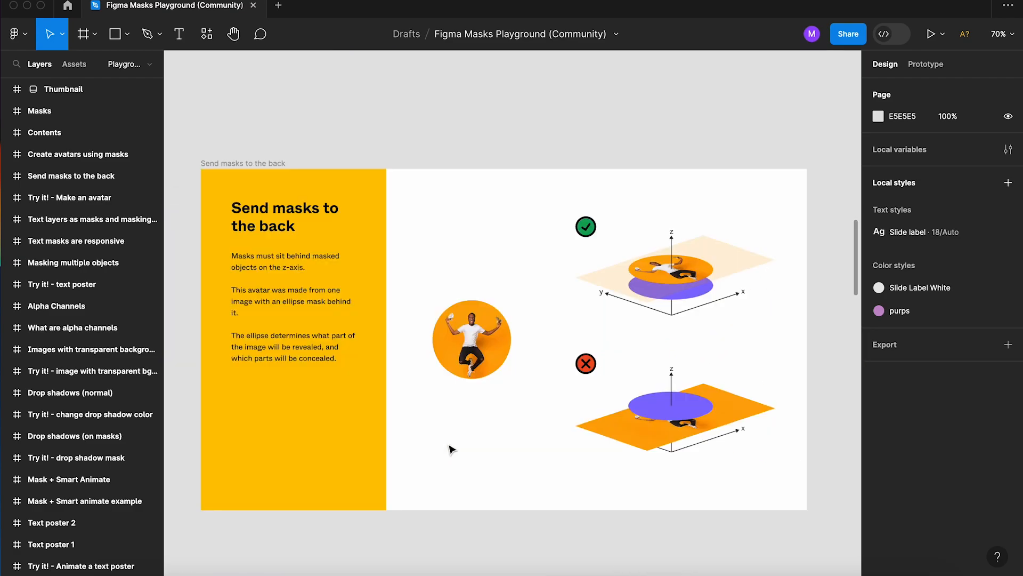
scroll(450, 449, up, 2)
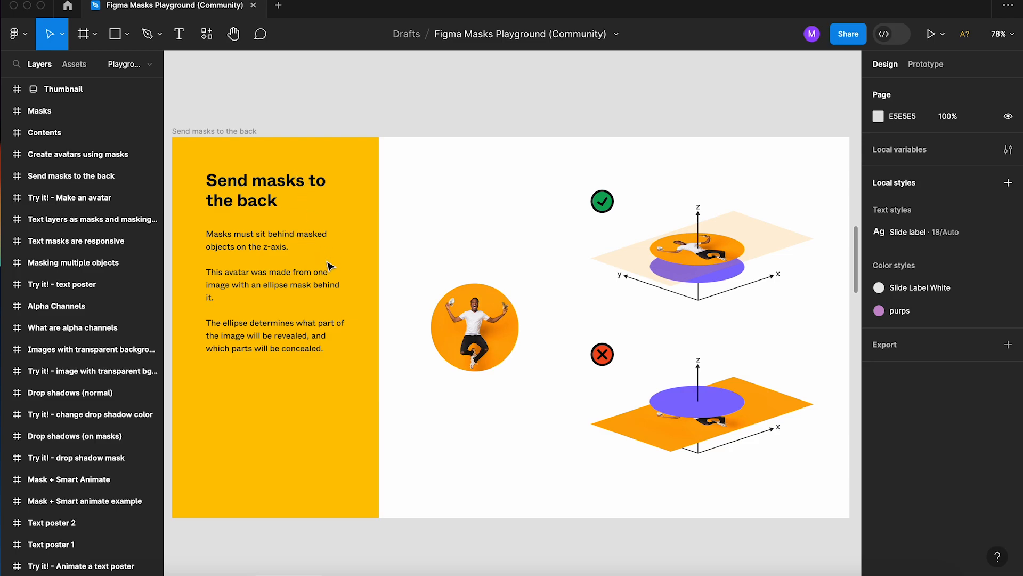
scroll(527, 383, right, 1)
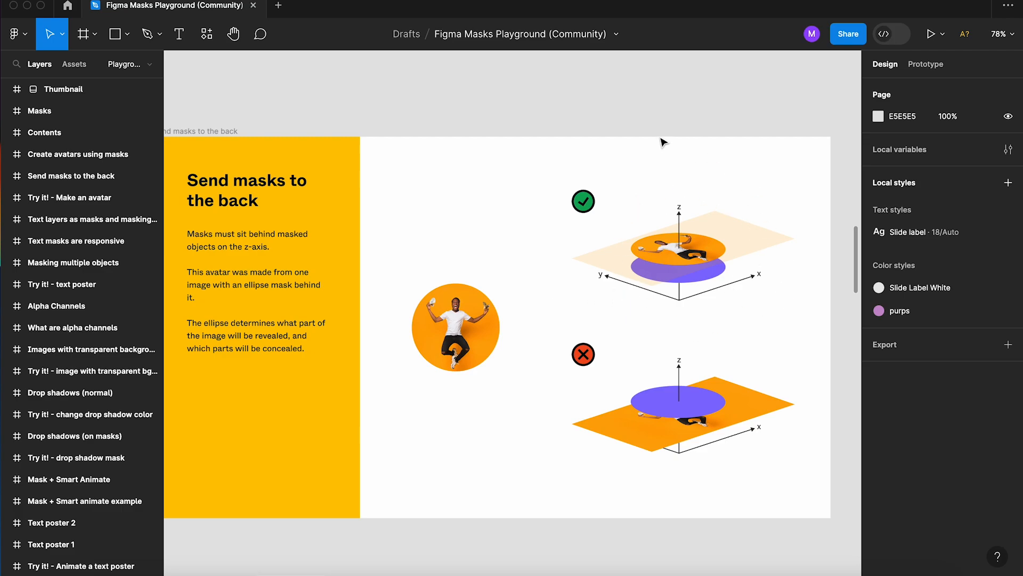
scroll(605, 243, right, 12)
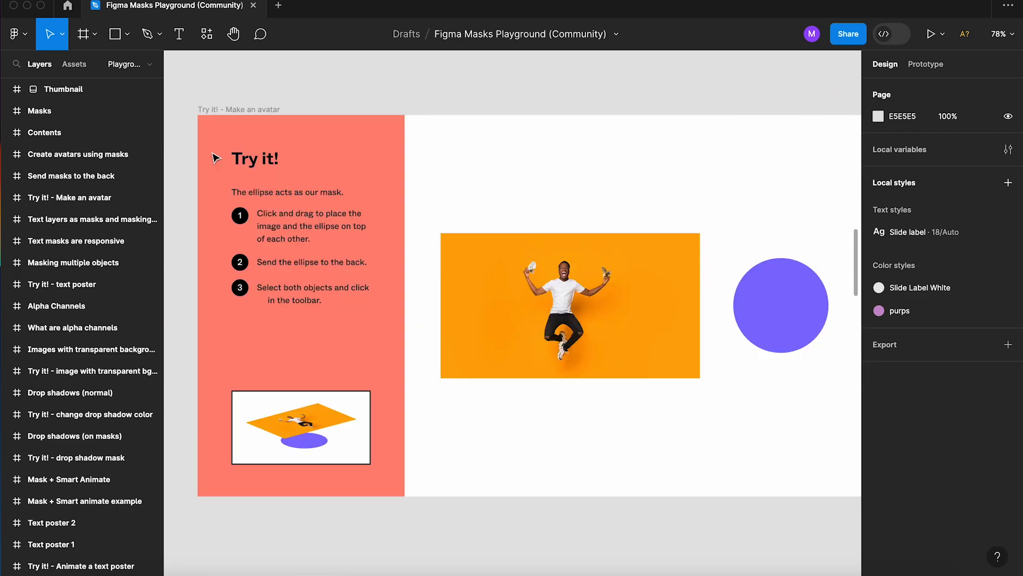
scroll(216, 158, right, 1)
scroll(215, 158, left, 1)
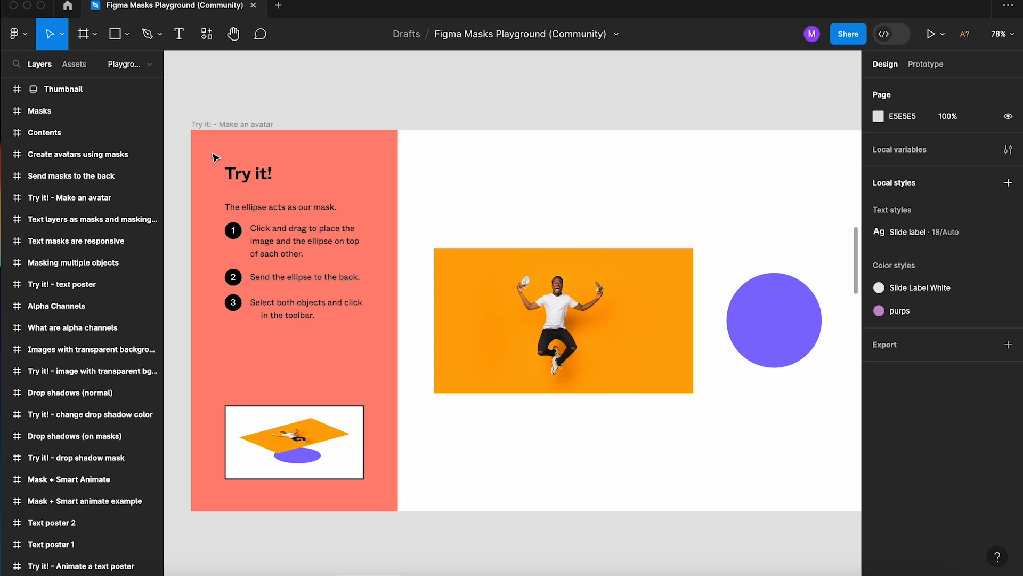
Step: Place the purple ellipse over the man in the jumping image and mask the image with the ellipse
scroll(576, 298, right, 1)
drag(765, 343, 544, 319)
drag(683, 485, 485, 233)
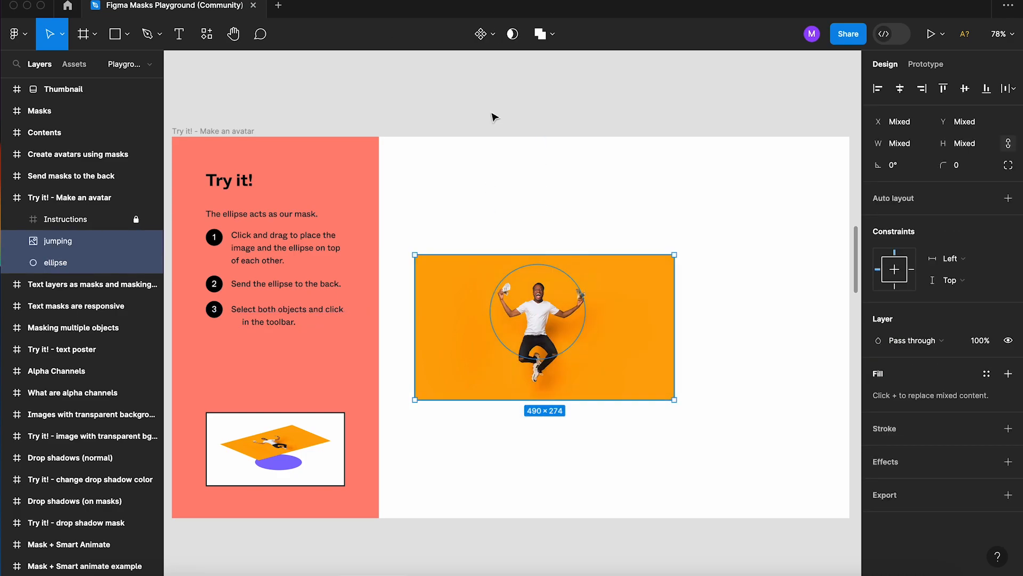
click(513, 35)
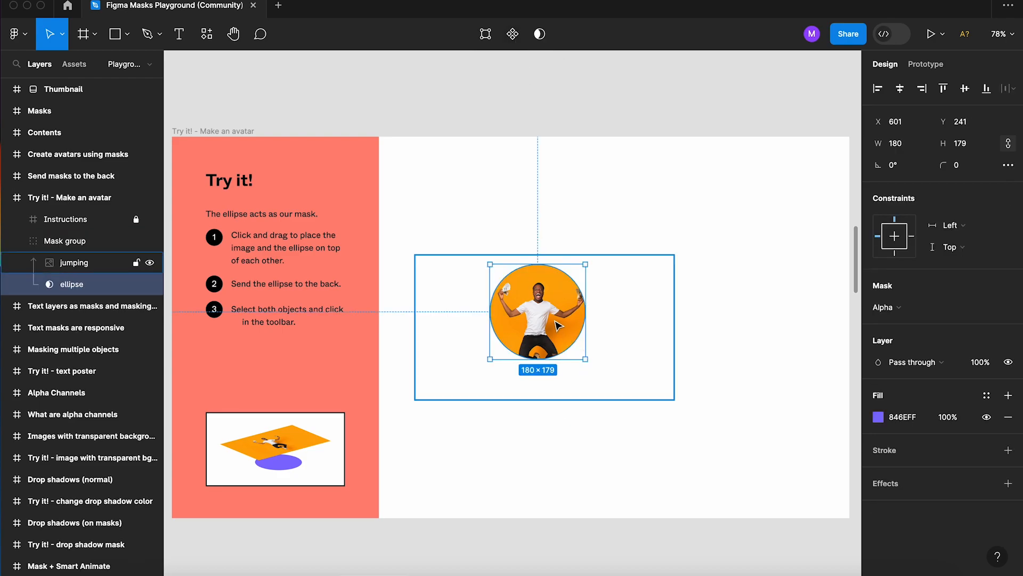
Step: Enlarge the ellipse mask in the avatar's mask group to about 191 × 190
click(78, 262)
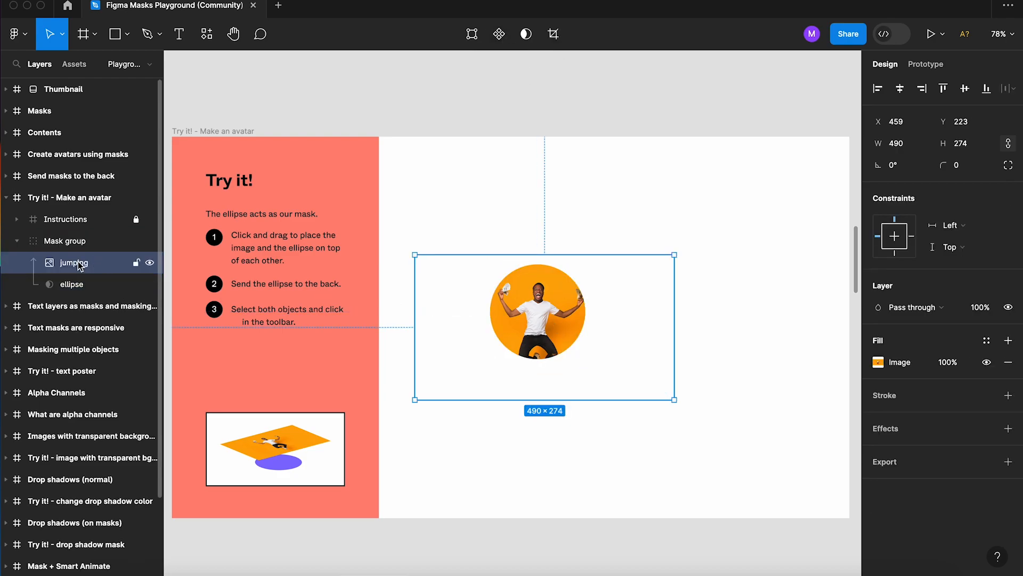
click(79, 287)
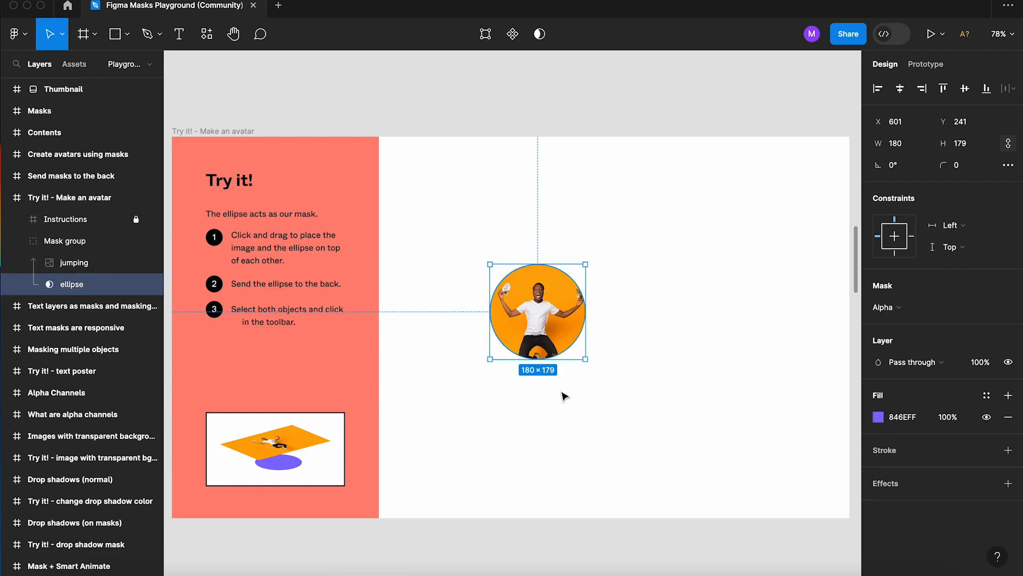
mouse_move(586, 361)
mouse_down()
mouse_move(597, 372)
mouse_move(589, 366)
mouse_up()
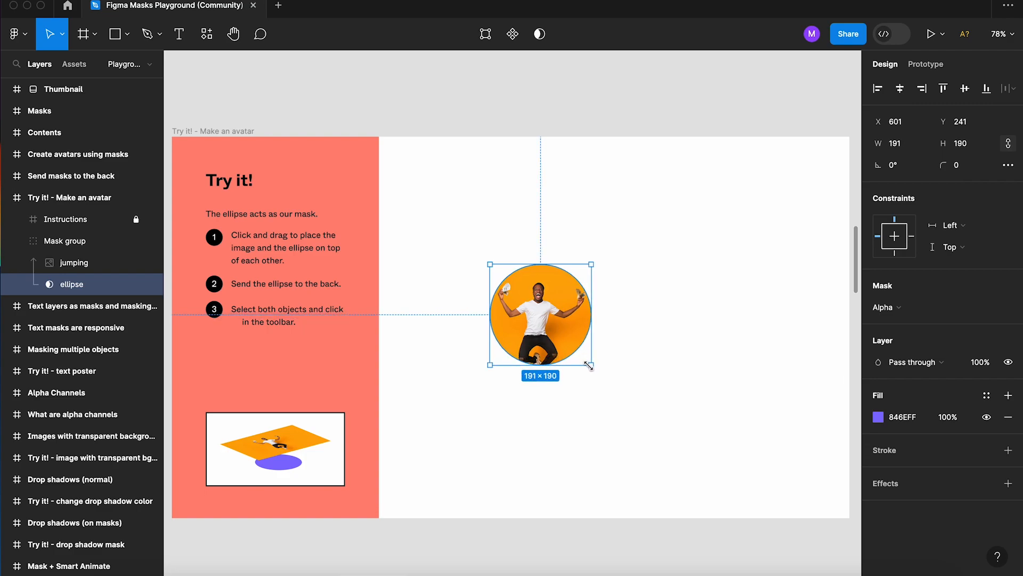
Step: Scale the masked jumping image down to about 429 × 240 and reposition it so the whole man fits inside the circle
click(88, 263)
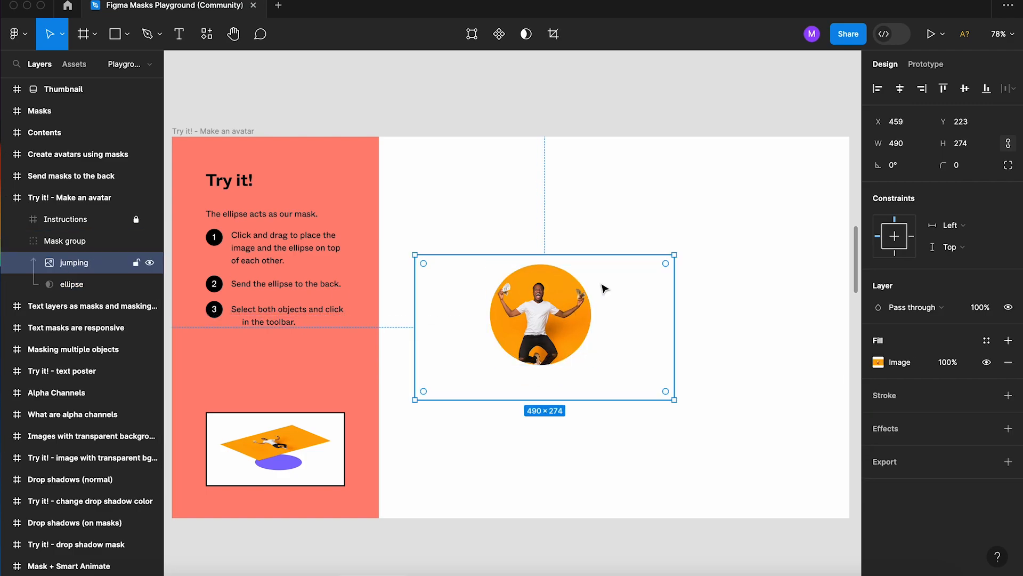
drag(618, 255, 618, 271)
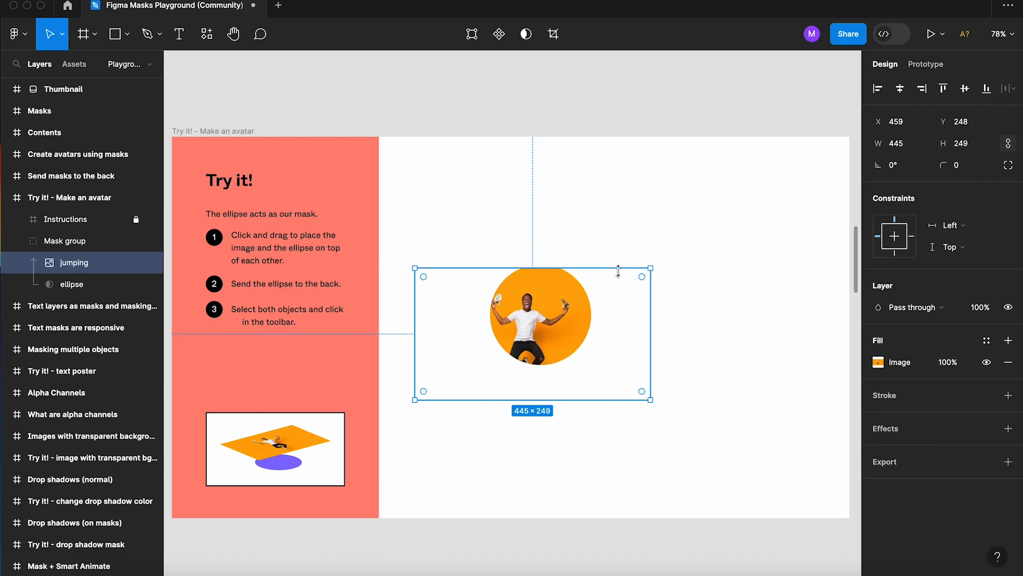
drag(607, 340, 626, 322)
drag(666, 252, 655, 258)
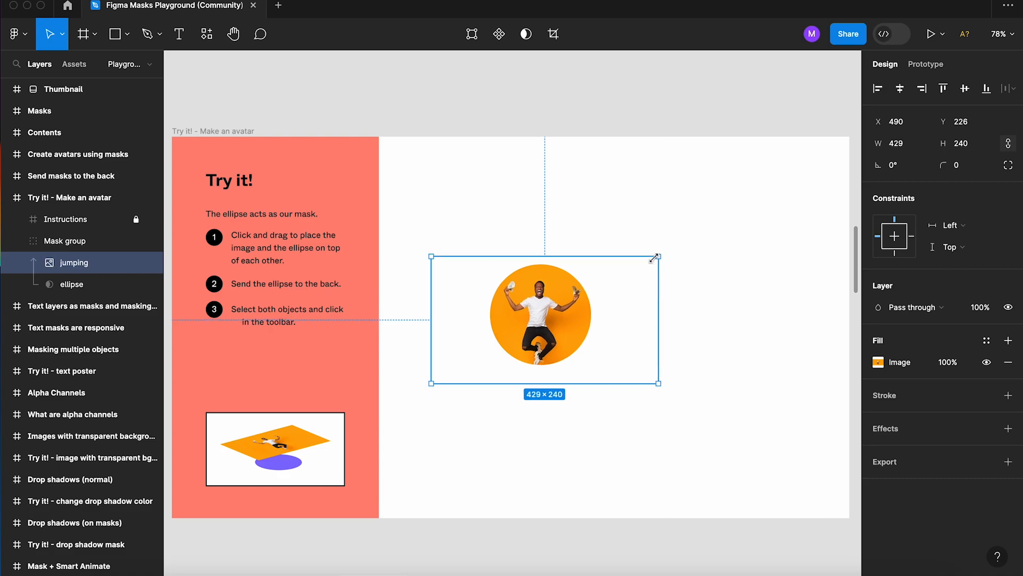
click(532, 468)
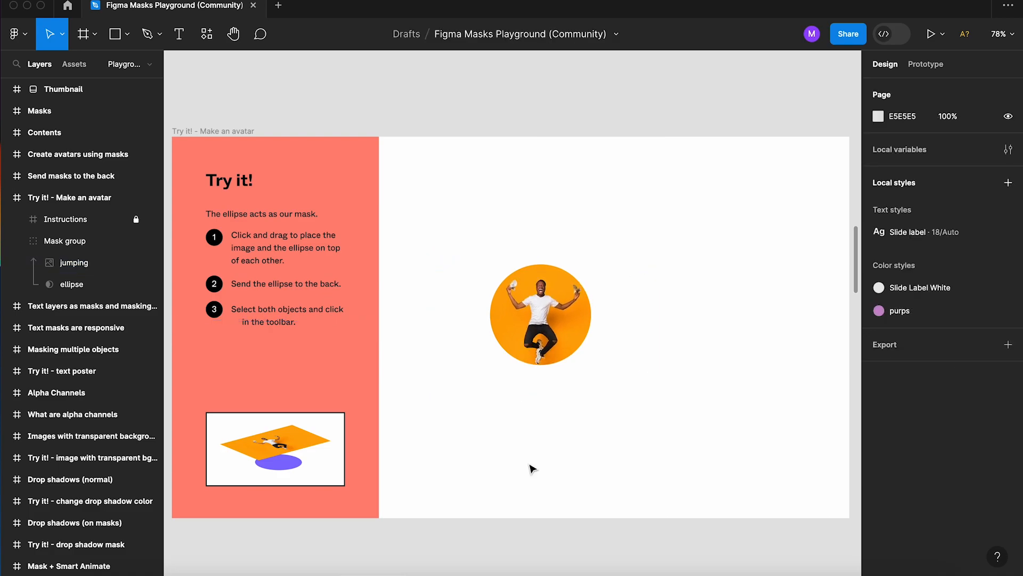
Step: Read the "Text masks are responsive" slide and examine its two text poster examples
scroll(530, 467, down, 5)
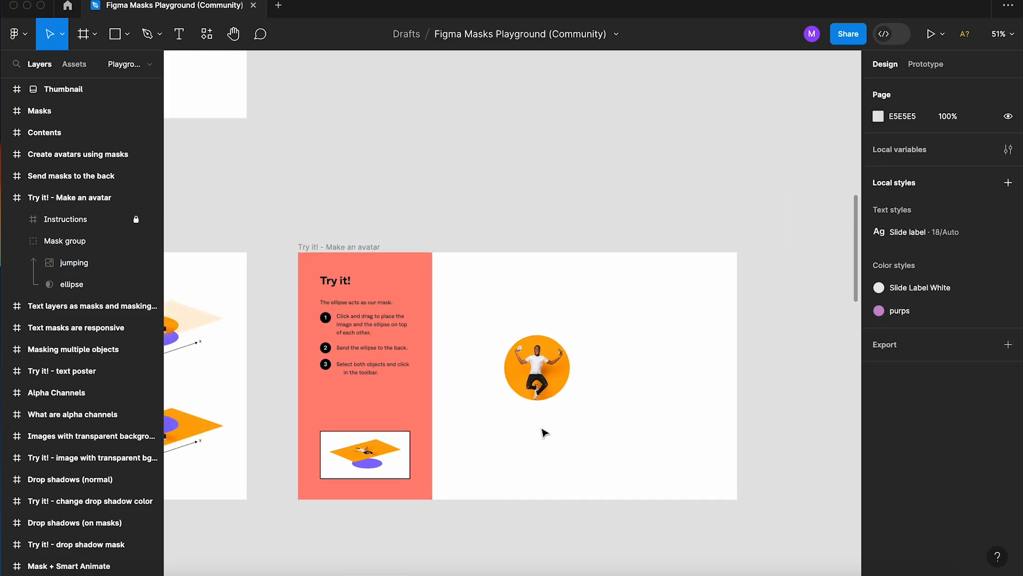
scroll(542, 428, left, 15)
scroll(542, 430, down, 6)
scroll(543, 432, up, 5)
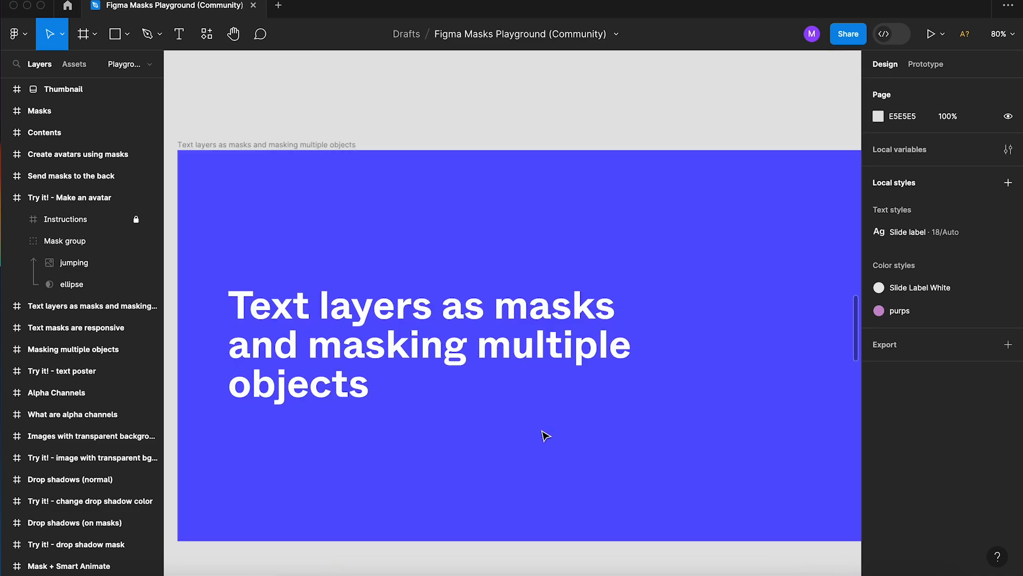
scroll(545, 436, right, 15)
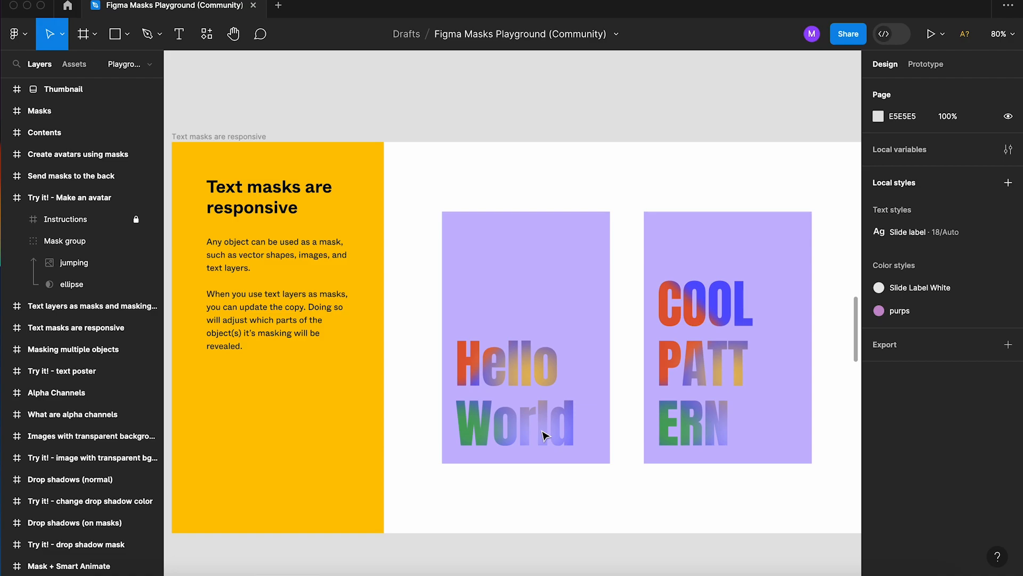
scroll(545, 436, down, 1)
scroll(544, 436, right, 1)
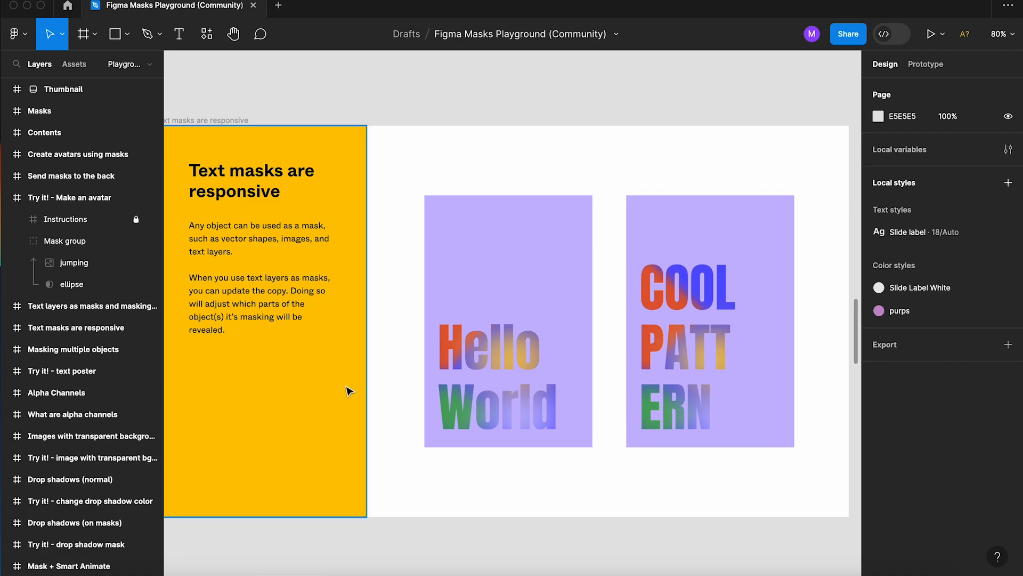
scroll(646, 548, right, 4)
scroll(647, 548, down, 1)
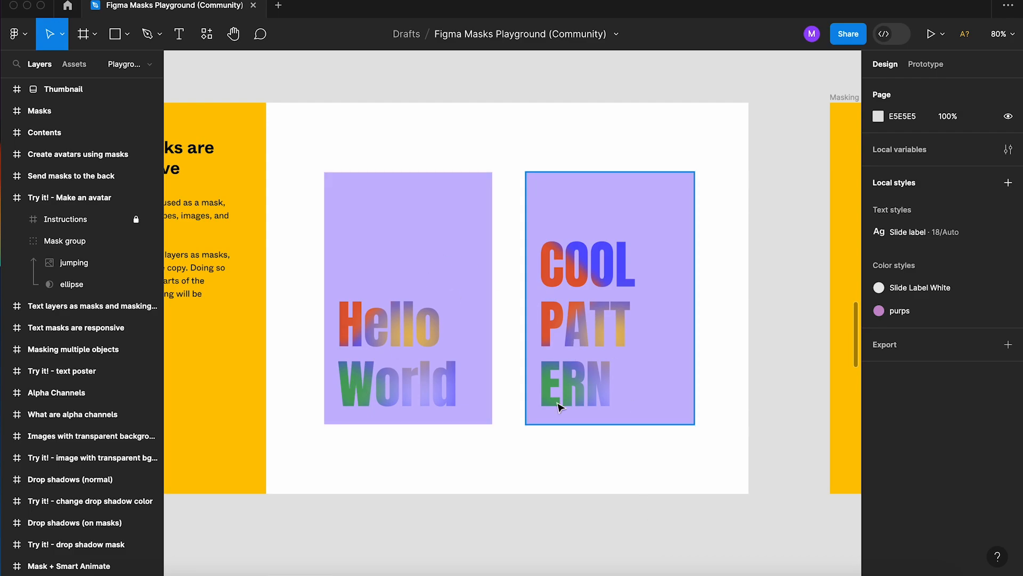
Step: Read the "Masking multiple objects" slide and look over the "Try it! - text poster" instructions and objects
scroll(560, 427, right, 15)
scroll(563, 430, right, 9)
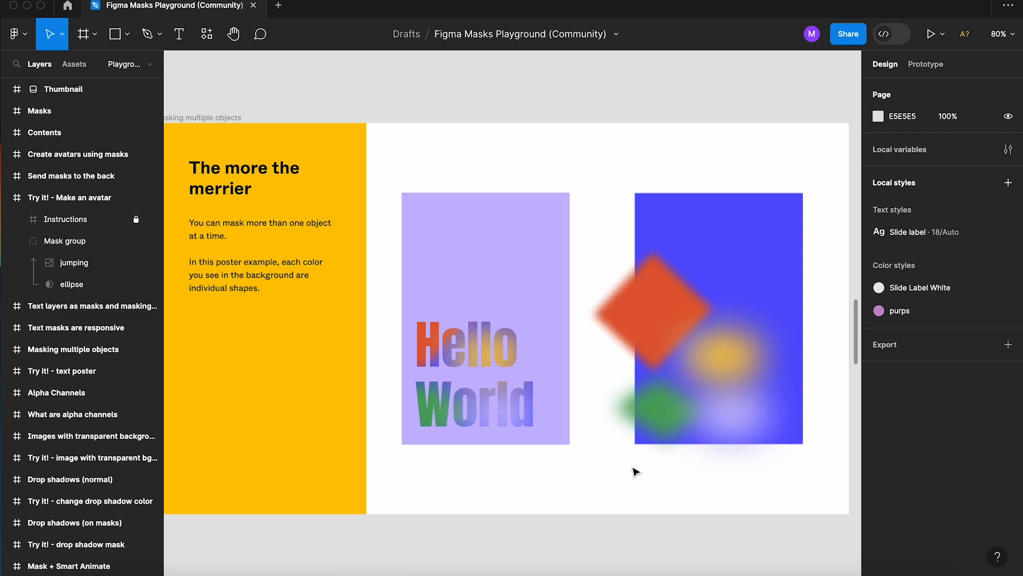
scroll(562, 310, right, 10)
scroll(627, 376, right, 4)
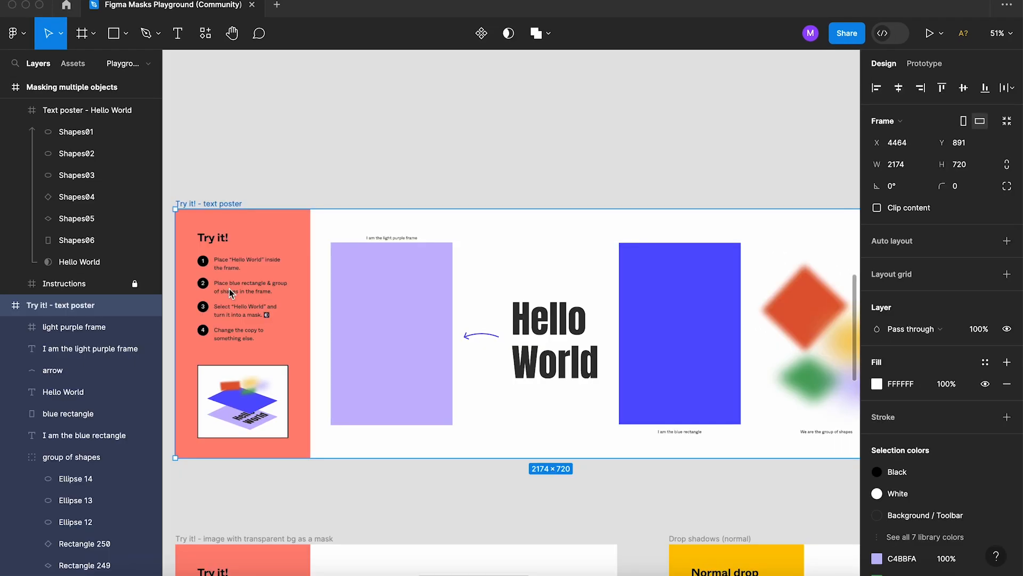
scroll(229, 289, down, 1)
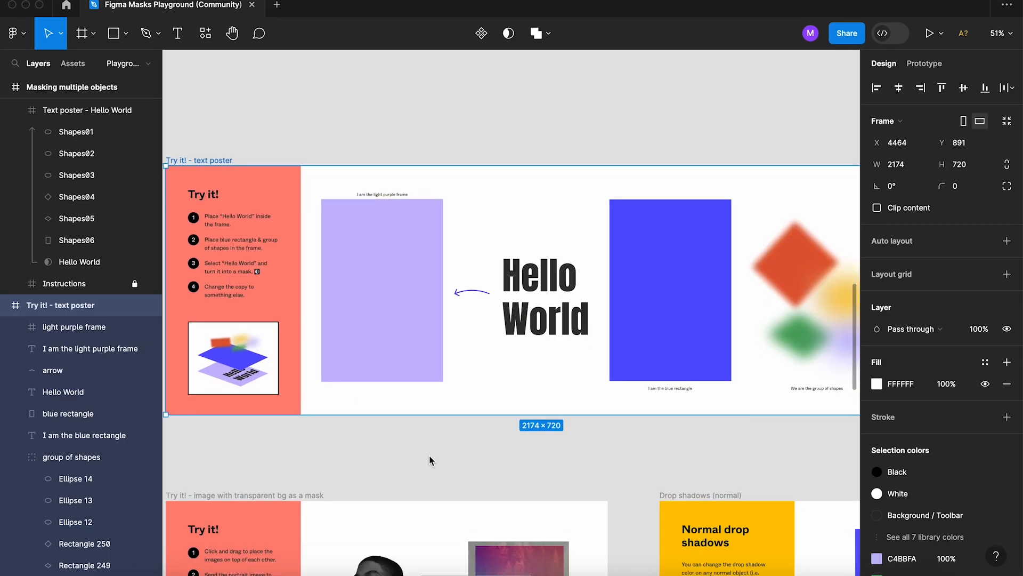
scroll(432, 461, right, 2)
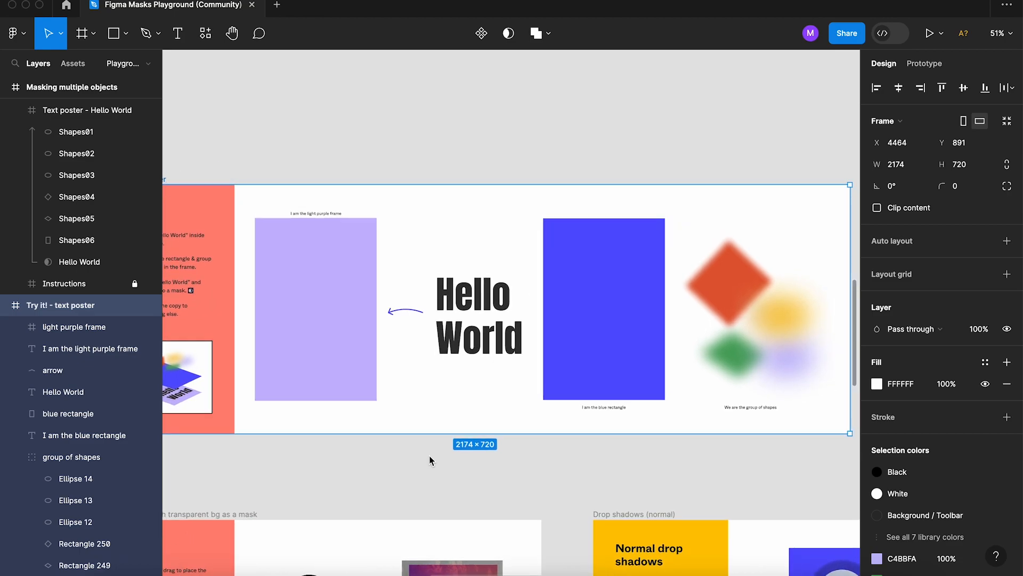
scroll(432, 460, left, 10)
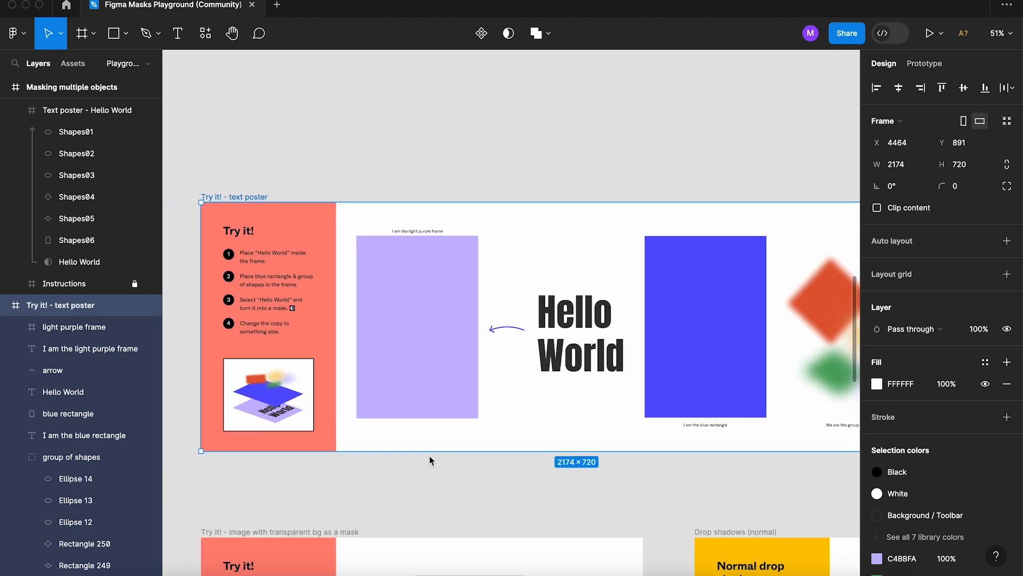
scroll(431, 461, left, 3)
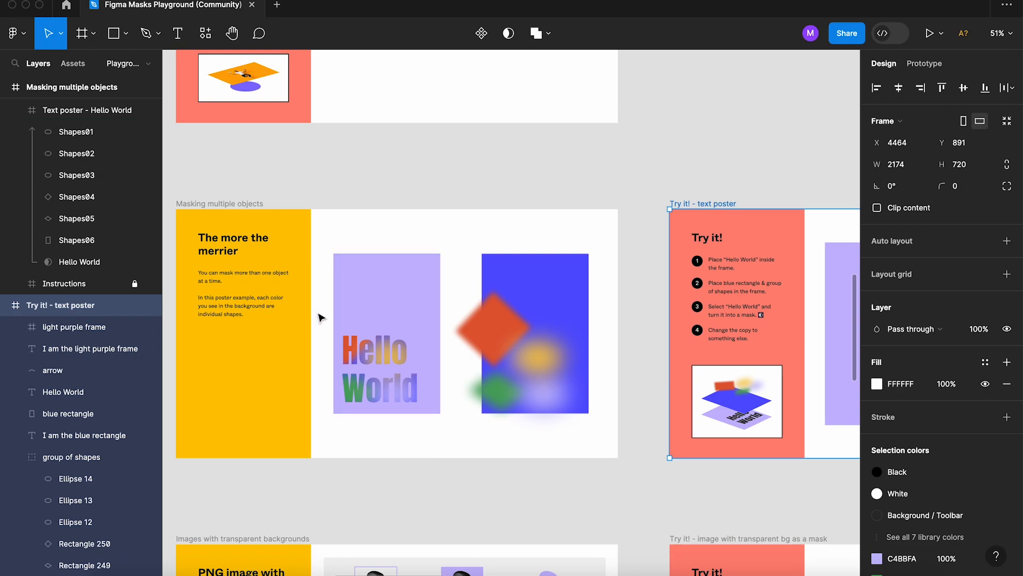
Step: Select the Hello World poster in "Masking multiple objects" to examine its layer structure, and return to the "Try it! - text poster" frame
click(387, 286)
scroll(389, 320, up, 3)
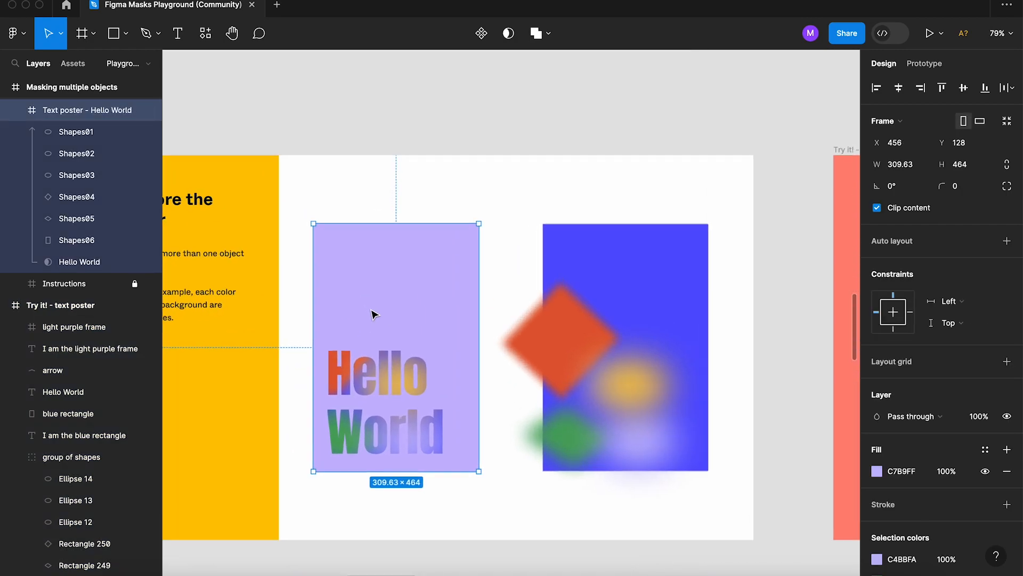
scroll(373, 317, down, 1)
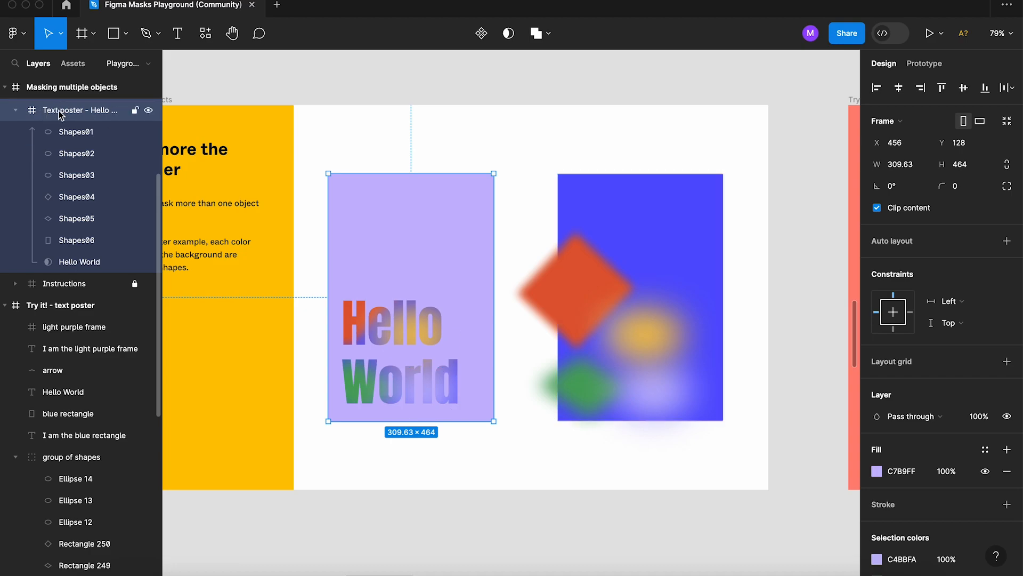
scroll(706, 384, right, 8)
scroll(706, 384, right, 10)
scroll(706, 383, left, 2)
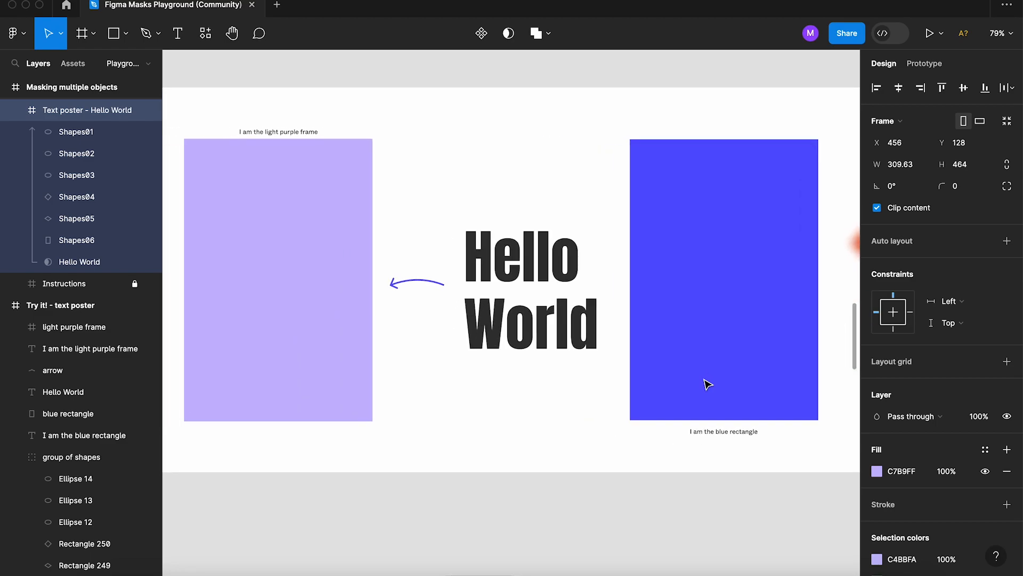
scroll(706, 384, down, 4)
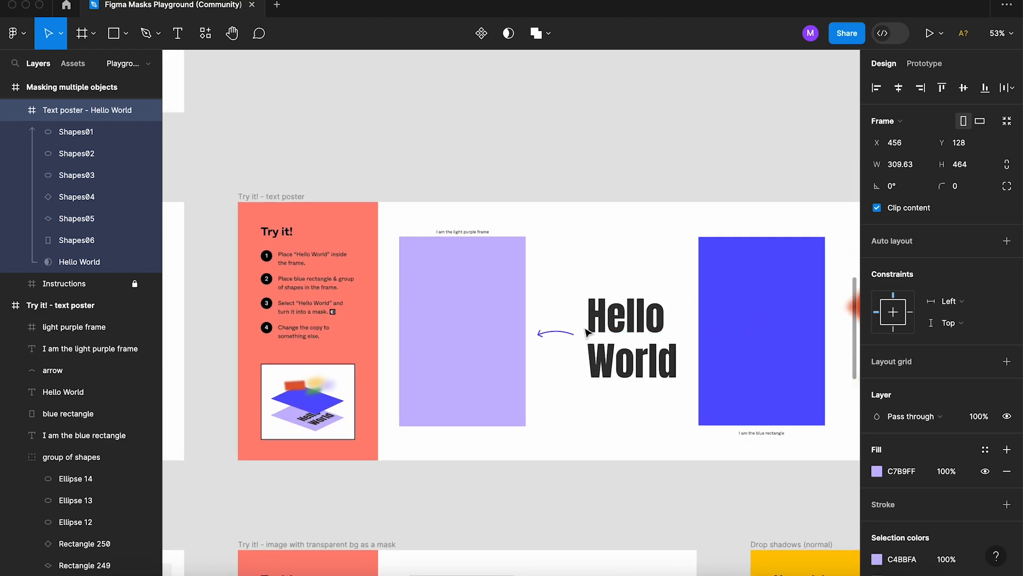
Step: Place the Hello World text and the group of shapes inside the light purple frame, with the group stacked above the text
scroll(586, 298, right, 3)
scroll(586, 299, down, 2)
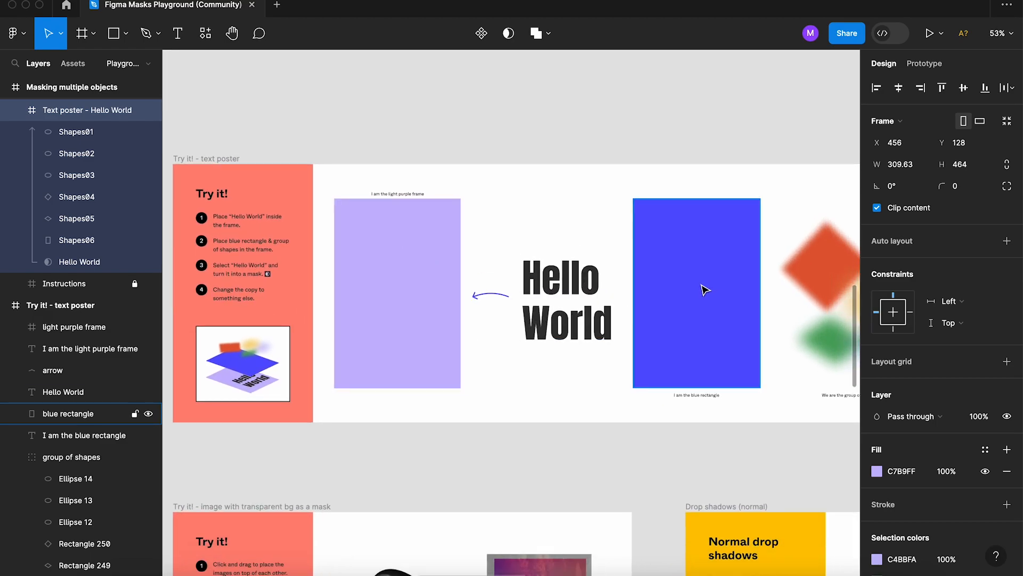
click(554, 292)
drag(555, 292, 386, 290)
click(832, 272)
drag(817, 274, 337, 273)
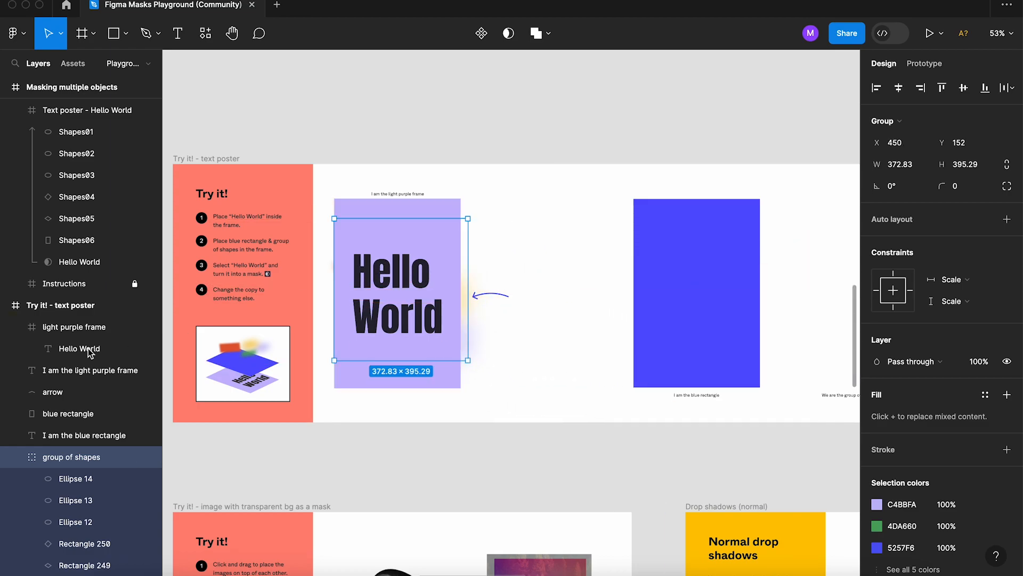
drag(69, 459, 87, 349)
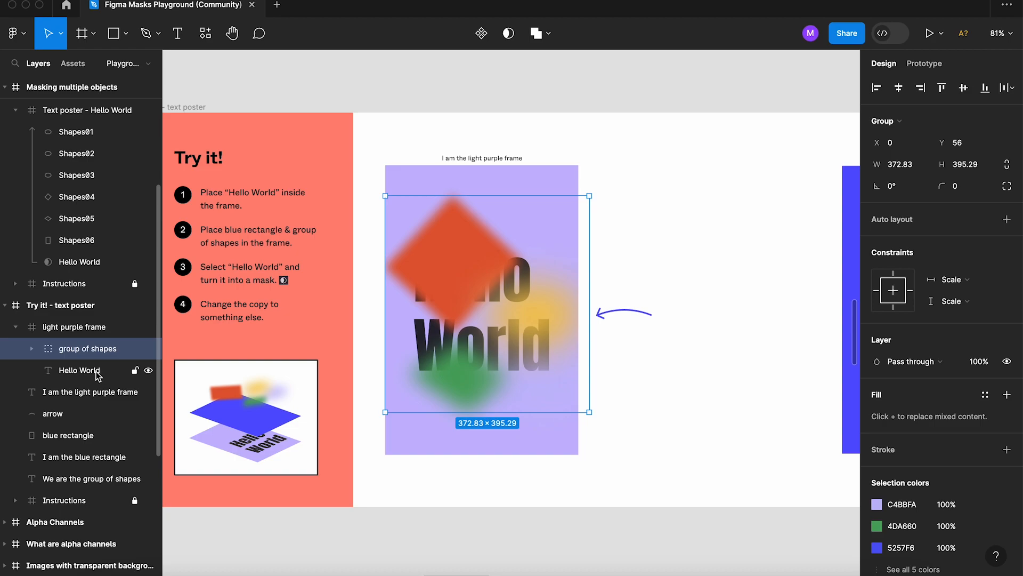
Step: Turn the Hello World text into a mask for the group of shapes
shift+click(102, 372)
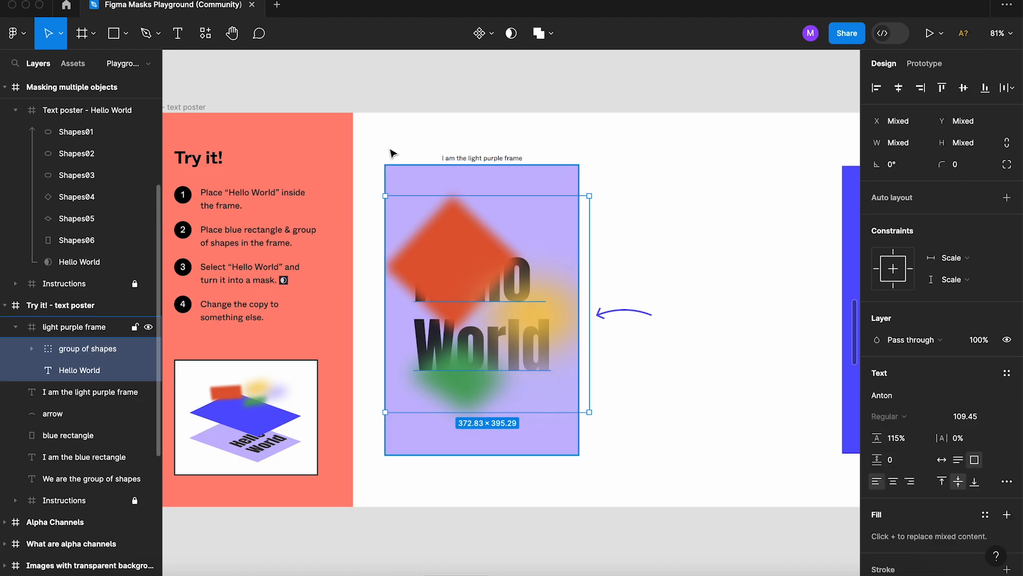
click(514, 40)
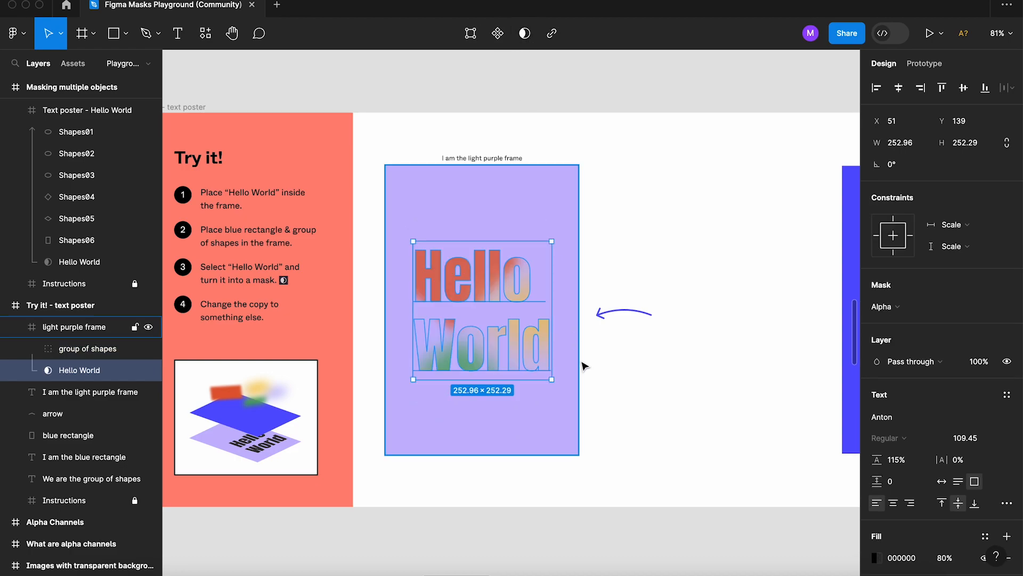
click(670, 393)
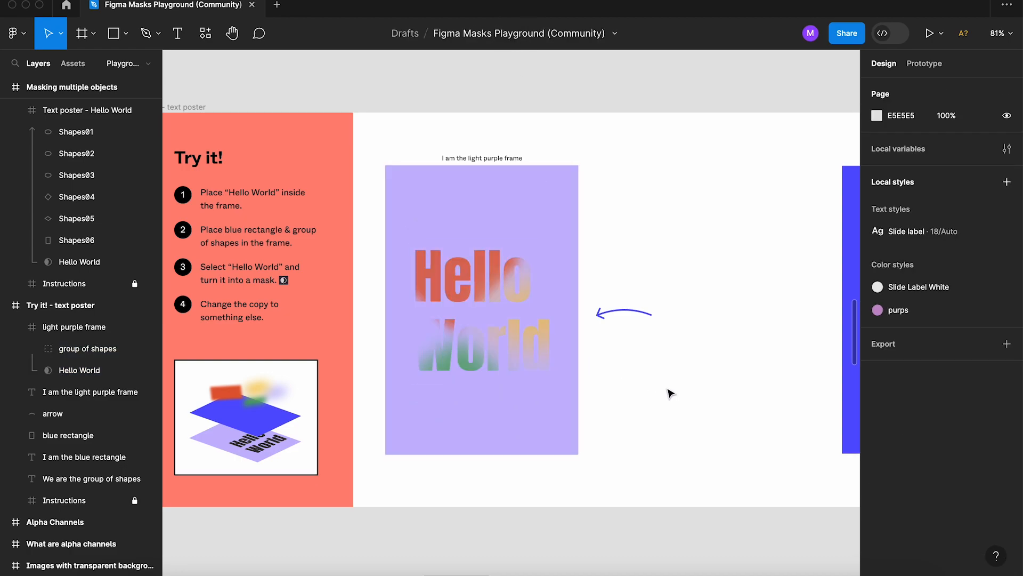
Step: Replace the text of the Hello World mask with "Hello there"
scroll(670, 393, down, 1)
scroll(670, 393, left, 1)
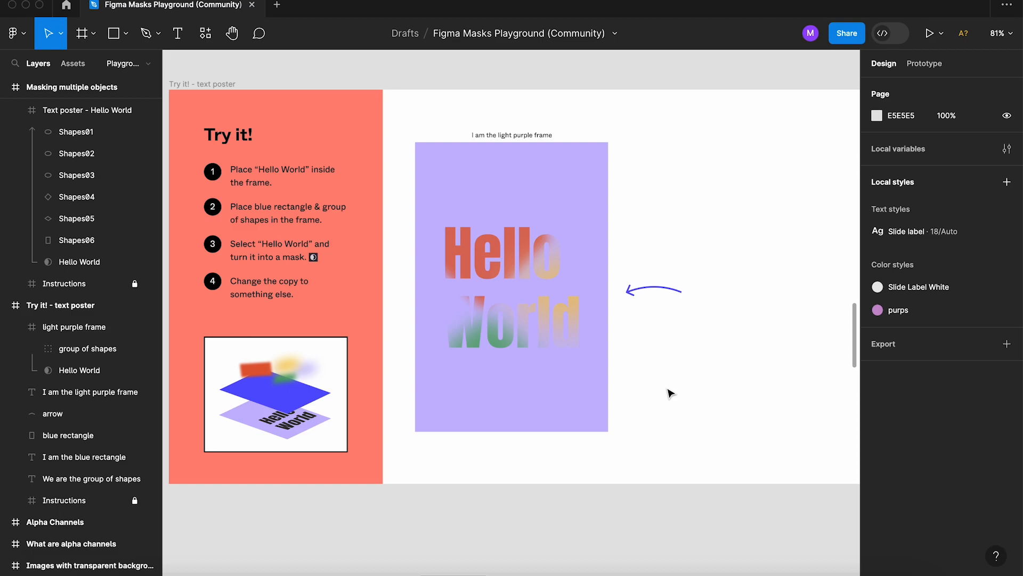
click(528, 317)
click(522, 307)
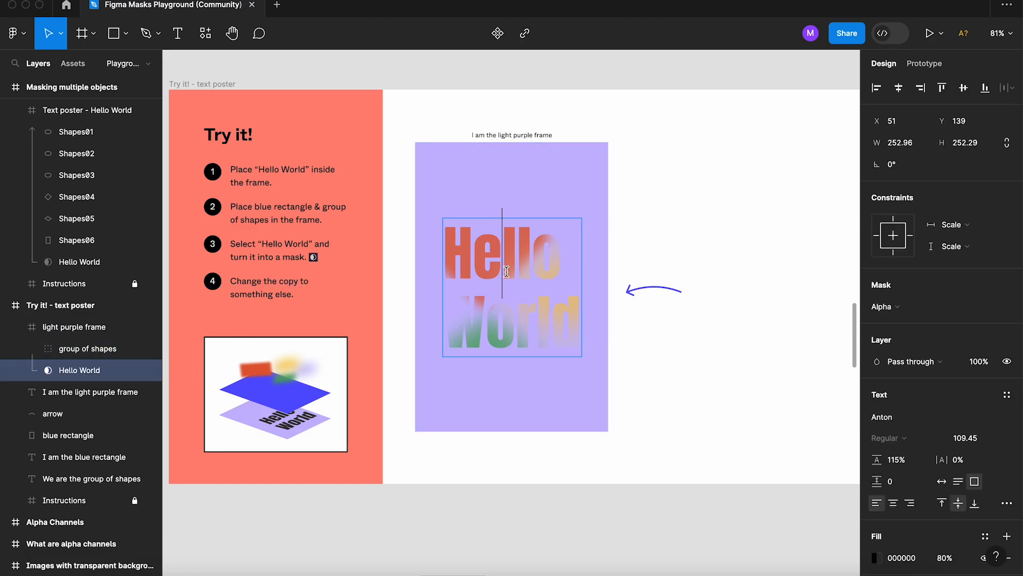
double_click(506, 272)
double_click(506, 272)
key(ctrl+a)
text(Hello there)
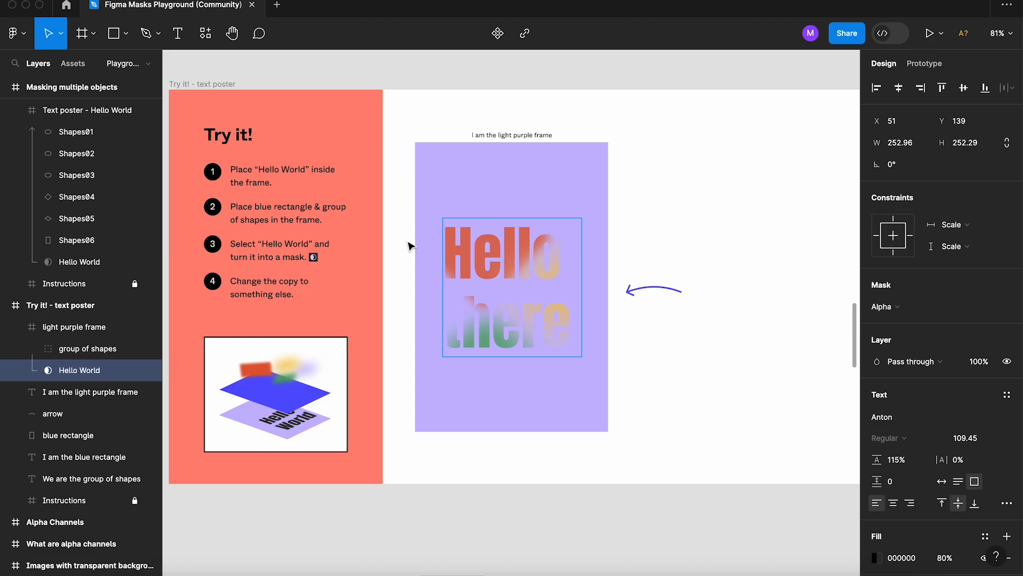
Step: In the masked group of shapes, move Ellipse 12 to about X 161, Y 183 and shift Ellipse 13 slightly down and to the right
click(32, 348)
click(97, 374)
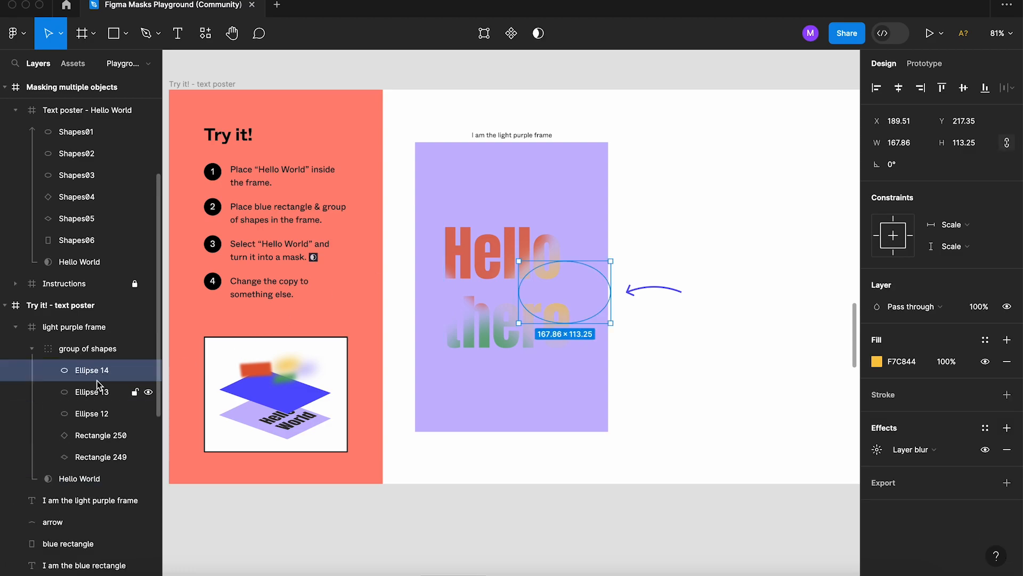
click(99, 392)
click(98, 414)
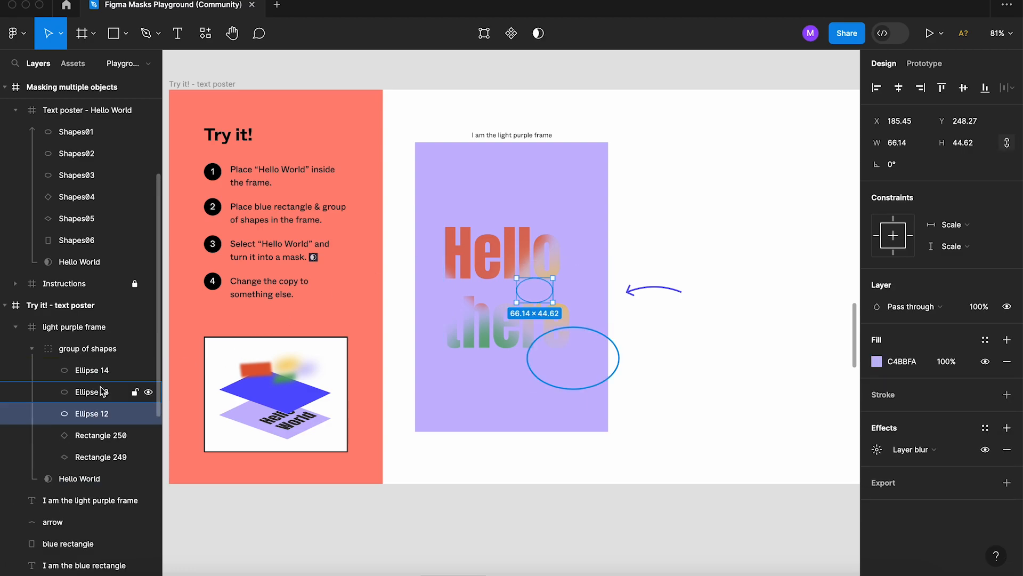
drag(533, 292, 520, 256)
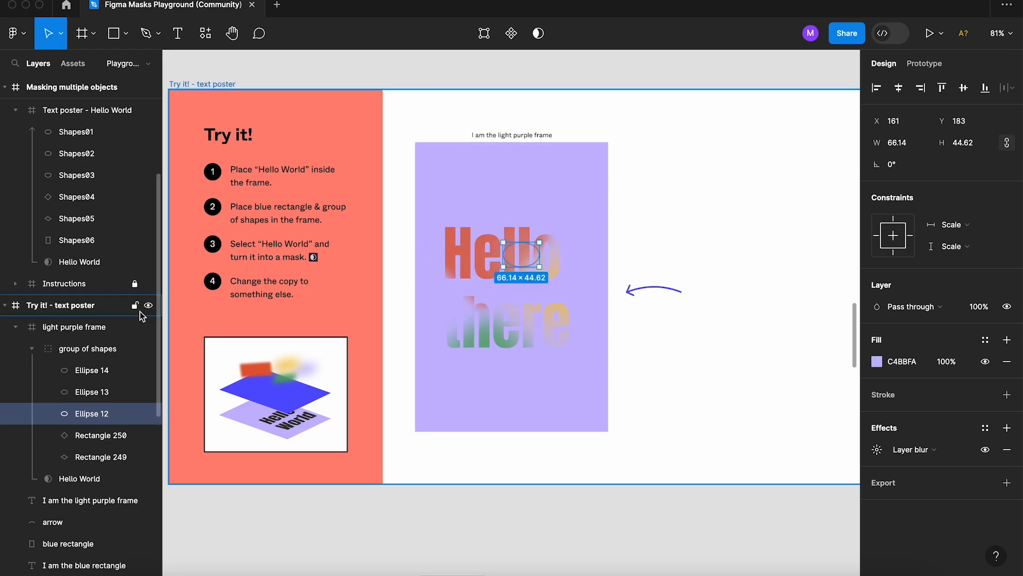
click(56, 389)
mouse_move(566, 345)
mouse_down()
mouse_move(516, 331)
mouse_move(590, 357)
mouse_move(580, 338)
mouse_move(545, 322)
mouse_move(545, 333)
mouse_move(581, 349)
mouse_move(513, 343)
mouse_move(577, 356)
mouse_up()
click(503, 456)
Step: Go to the Alpha Channels section, read the "What are alpha channels" slide and examine its masked avatar examples
scroll(504, 460, down, 10)
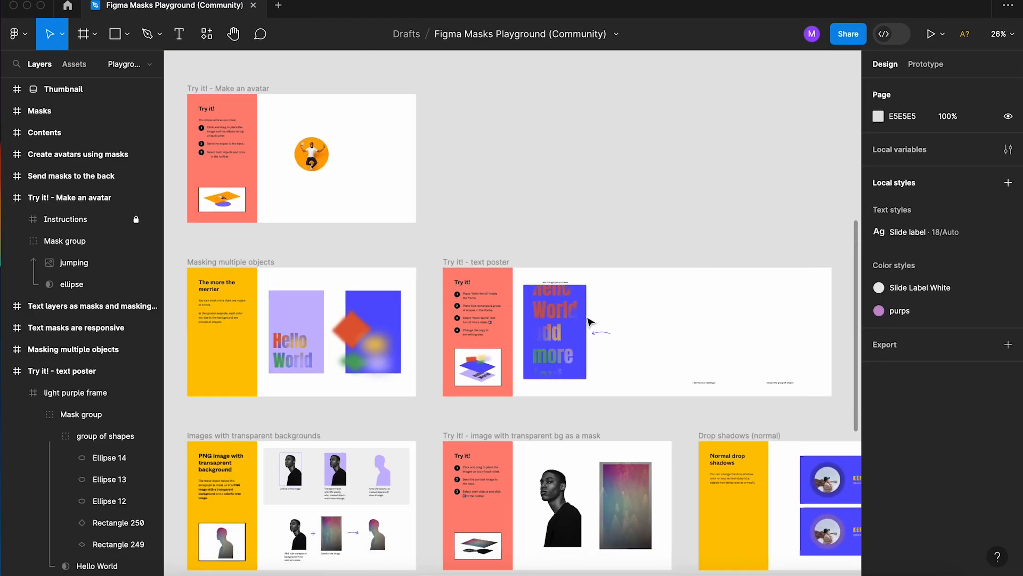
scroll(590, 321, left, 12)
scroll(590, 321, down, 4)
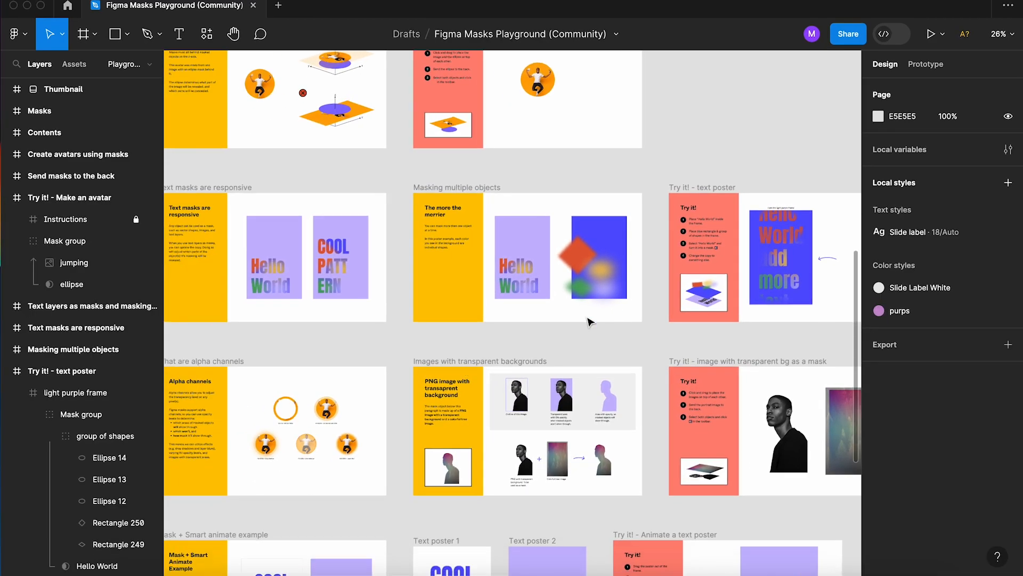
scroll(417, 308, up, 10)
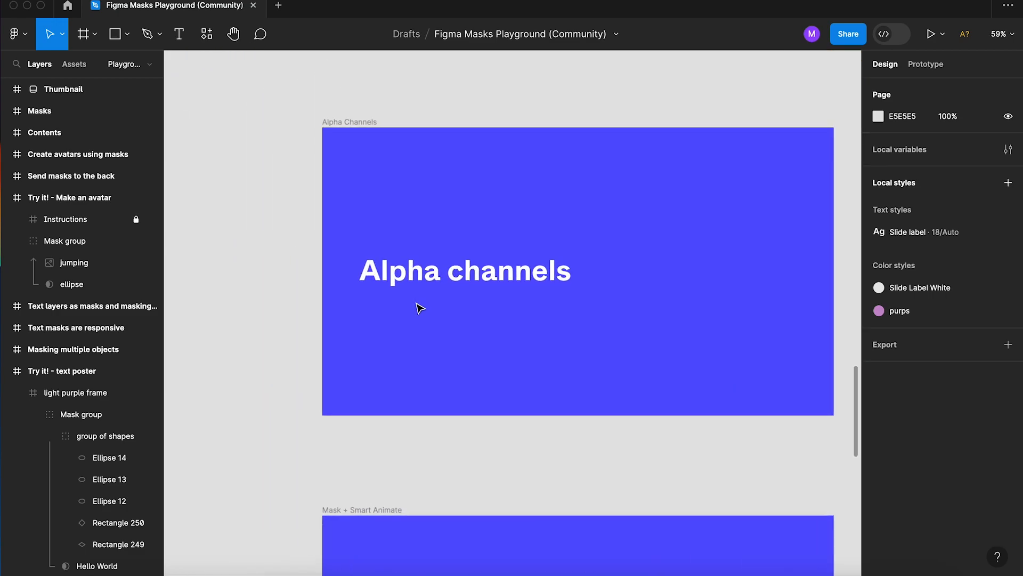
scroll(417, 308, right, 15)
scroll(417, 307, right, 3)
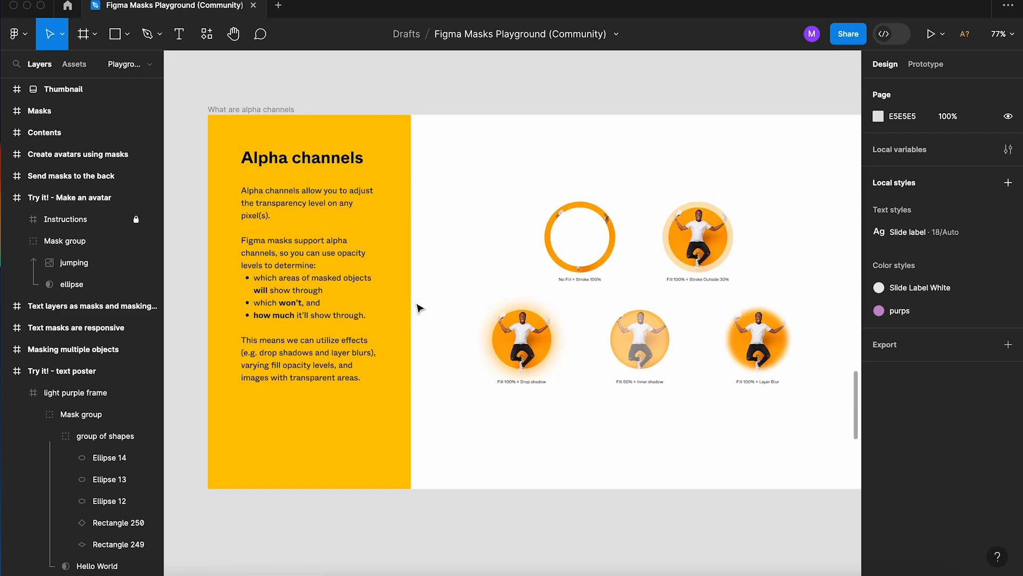
scroll(419, 308, right, 3)
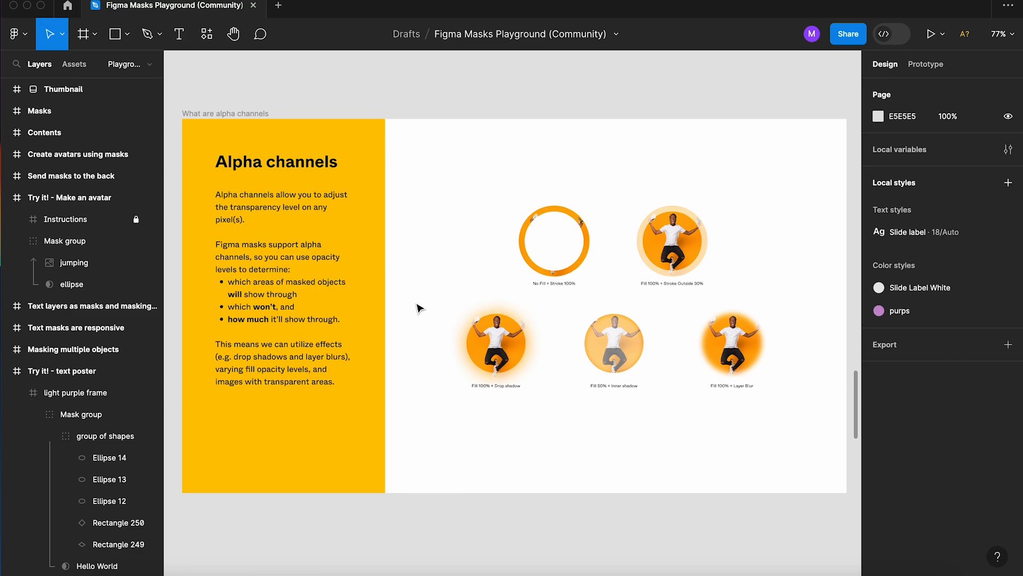
Step: Read the "Images with transparent backgrounds" slide and examine how the portrait PNG masks the colorful tree image
scroll(418, 308, right, 1)
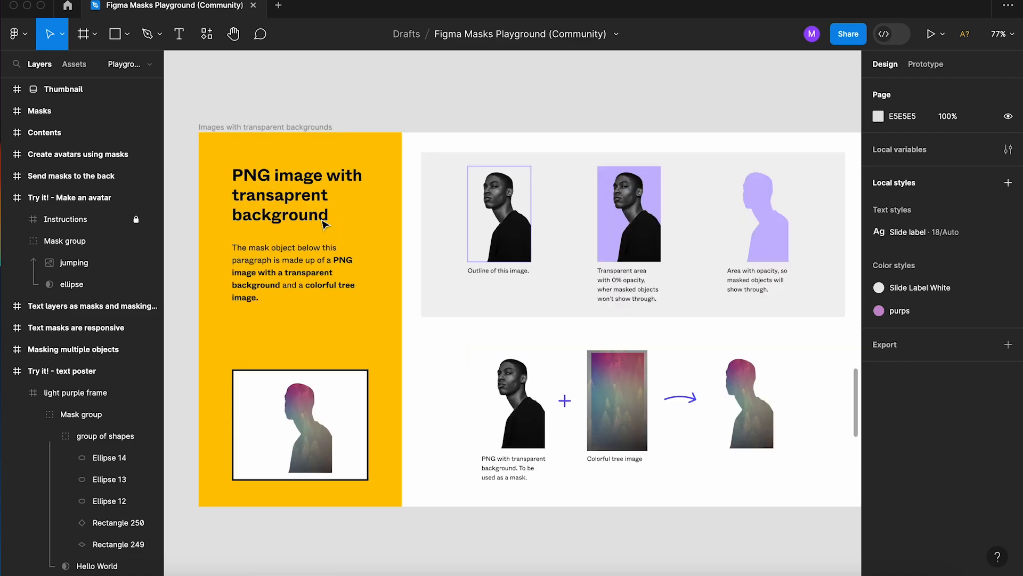
scroll(324, 224, right, 2)
scroll(325, 225, right, 3)
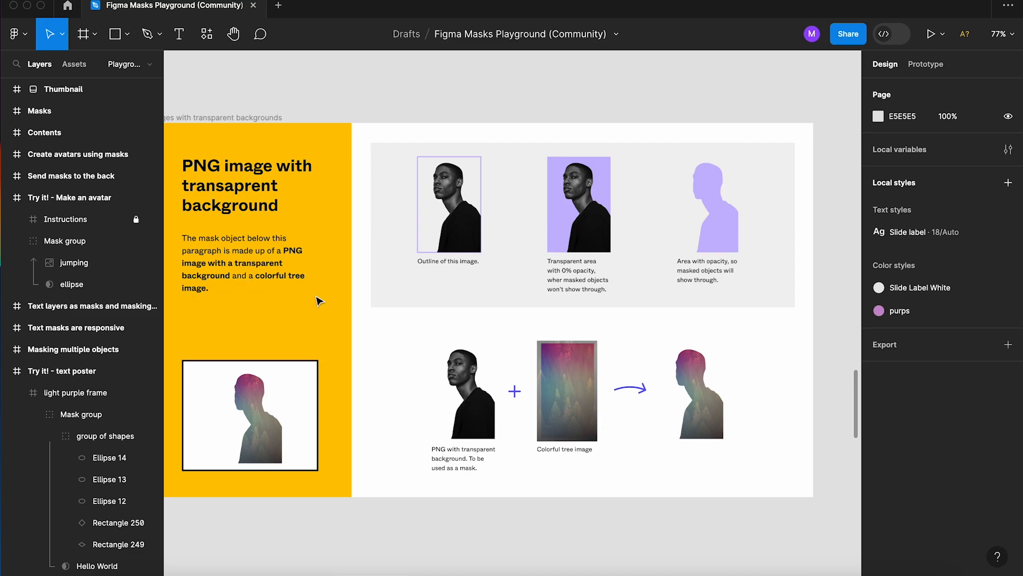
scroll(241, 416, up, 5)
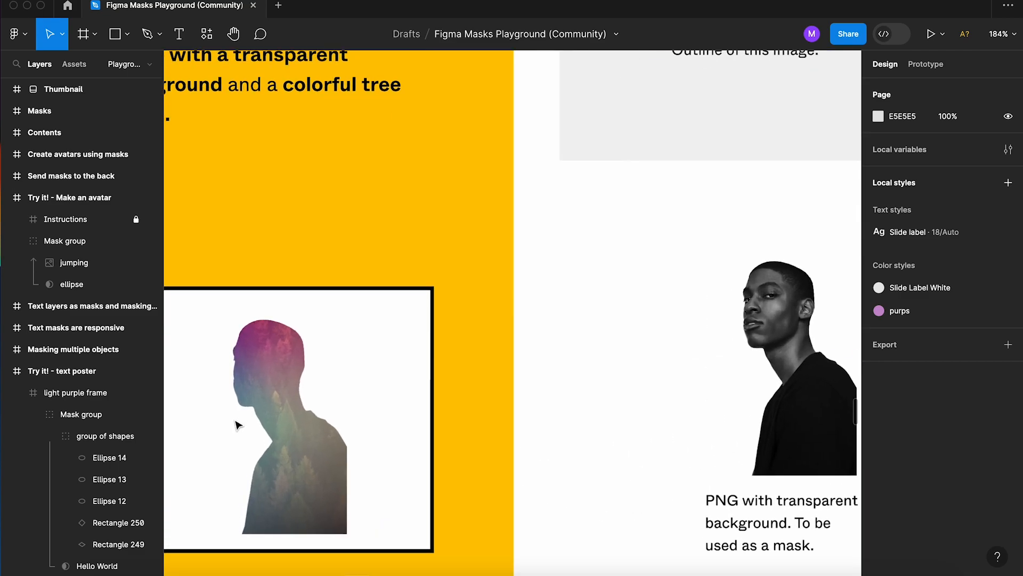
scroll(235, 423, down, 4)
scroll(383, 178, right, 5)
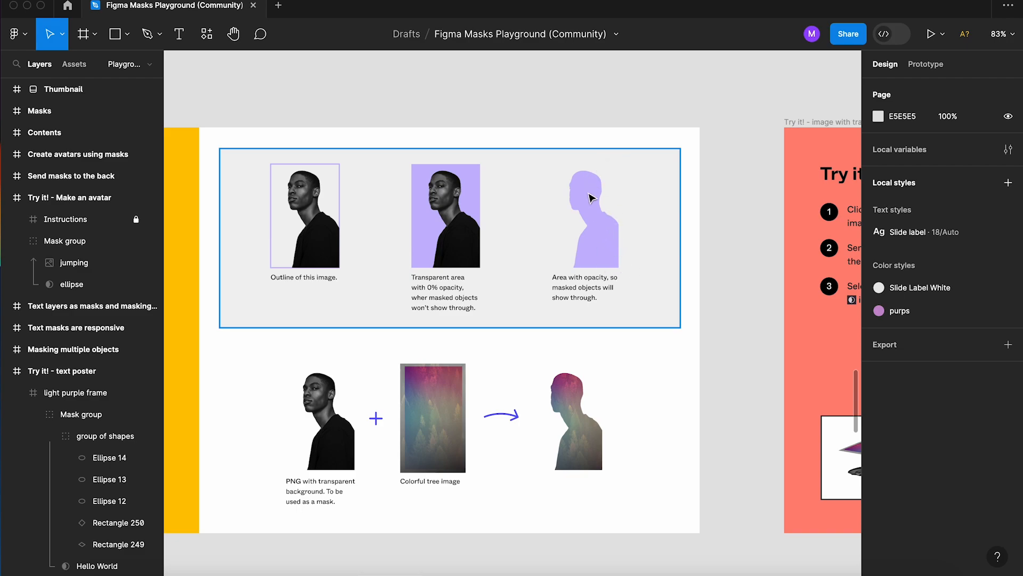
scroll(499, 318, right, 3)
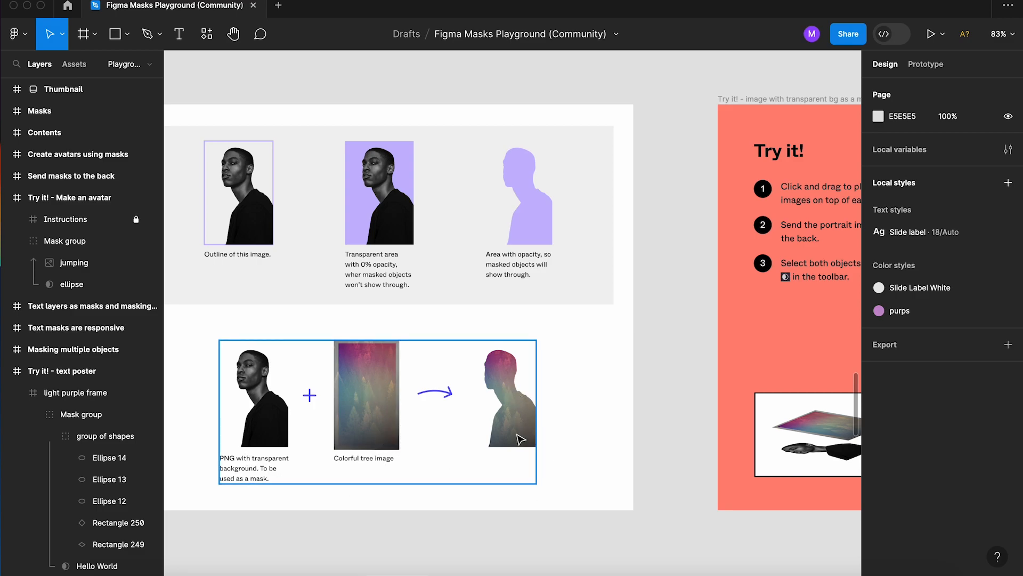
Step: In "Try it! - image with transparent bg as a mask", overlap the colorful-forest and portrait images and put the portrait behind
scroll(517, 439, right, 20)
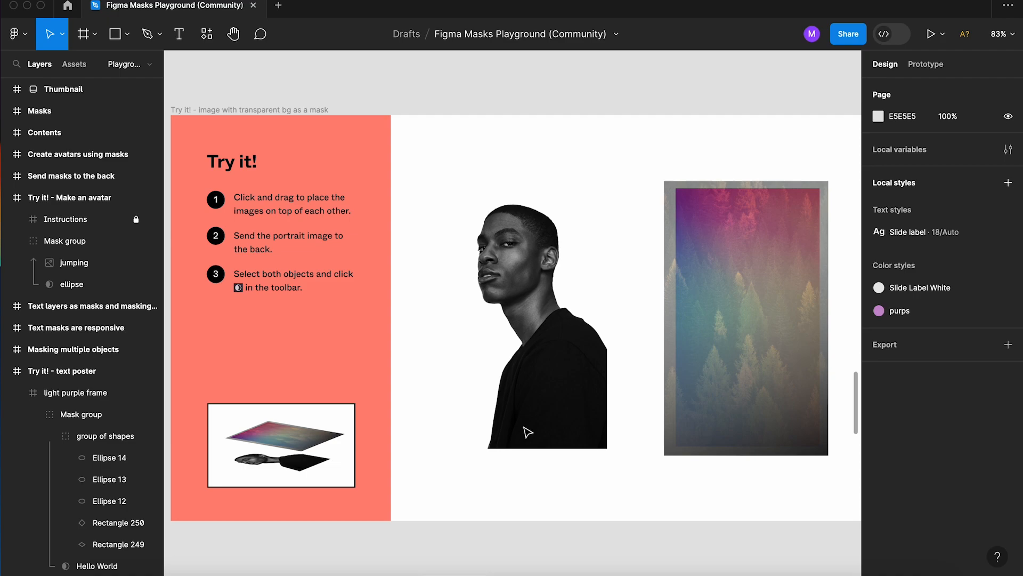
scroll(528, 432, right, 2)
drag(717, 354, 515, 353)
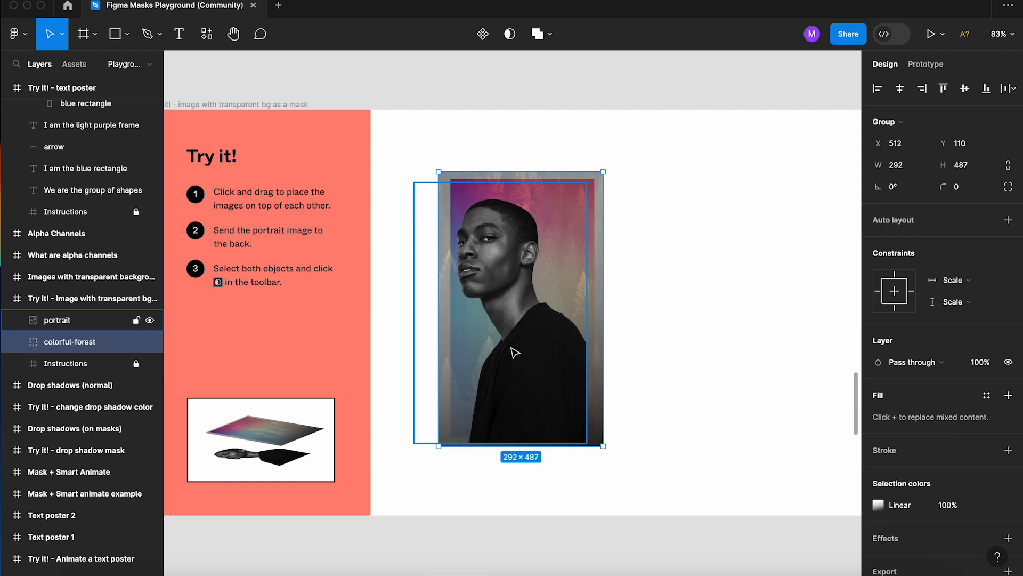
click(47, 320)
drag(63, 322, 70, 347)
drag(434, 308, 443, 306)
Step: Mask the colorful-forest image with the portrait and shift the masked artwork slightly upward
drag(667, 474, 451, 237)
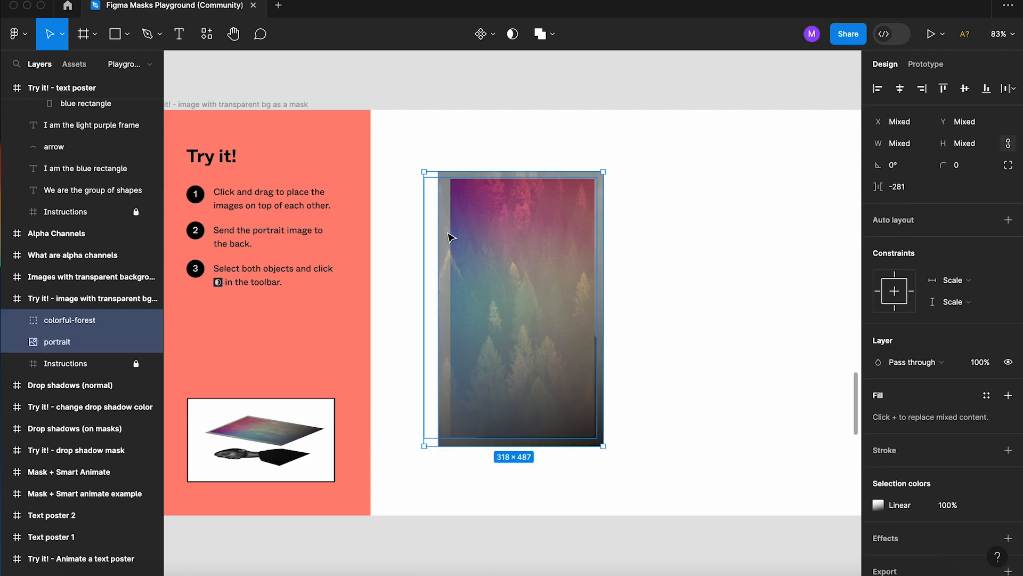
click(512, 36)
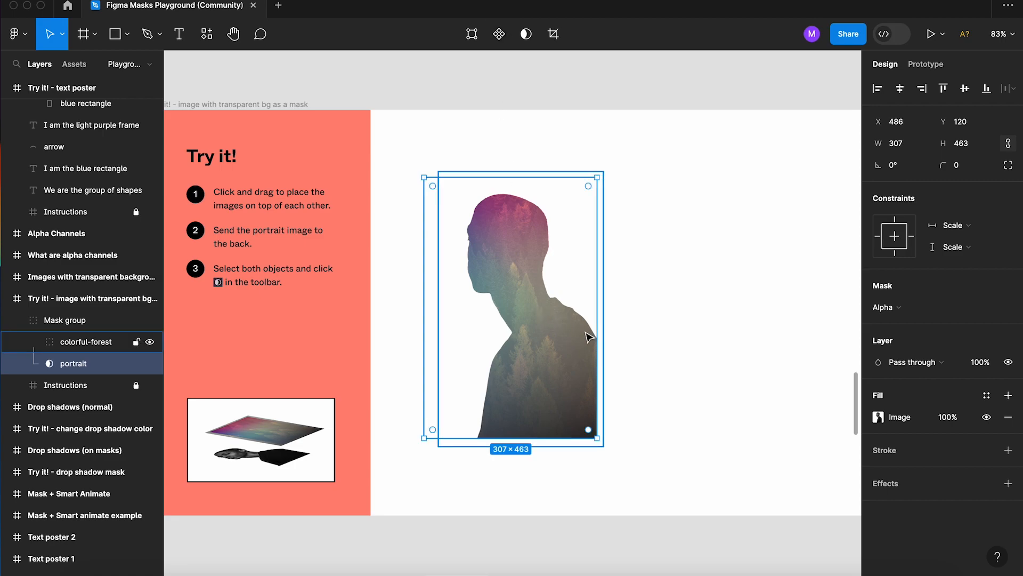
click(565, 390)
drag(565, 391, 555, 354)
click(91, 364)
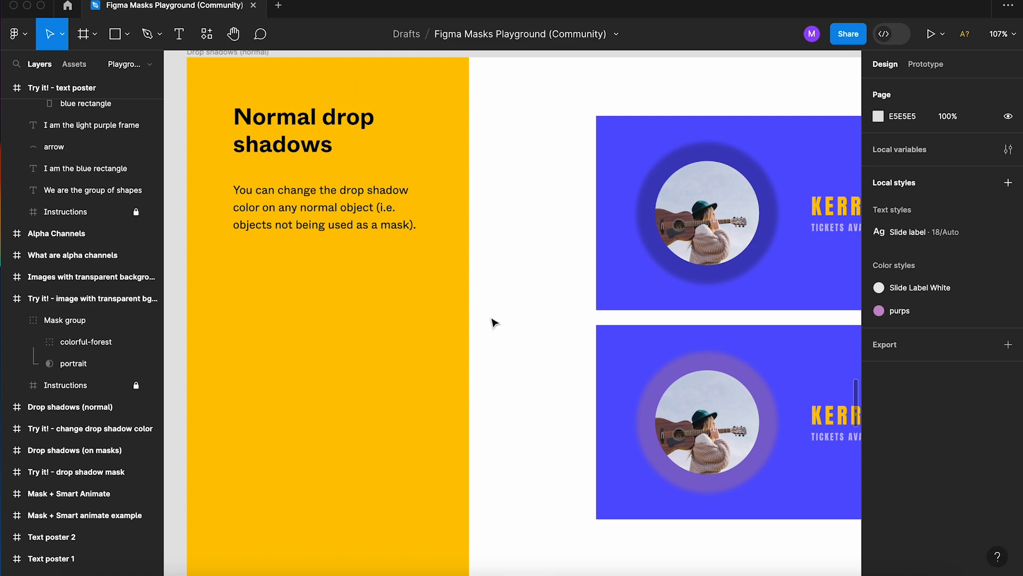
Step: Examine the "Drop shadows (normal)" slide and its two cards, and read the "Try it! - change drop shadow color" instructions
scroll(491, 318, right, 10)
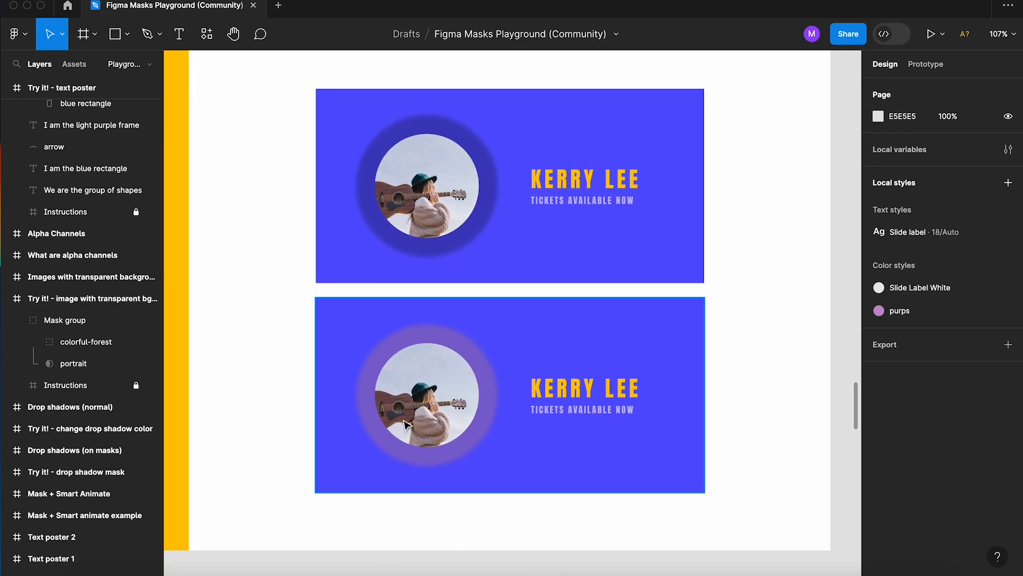
scroll(442, 425, right, 1)
scroll(440, 423, right, 12)
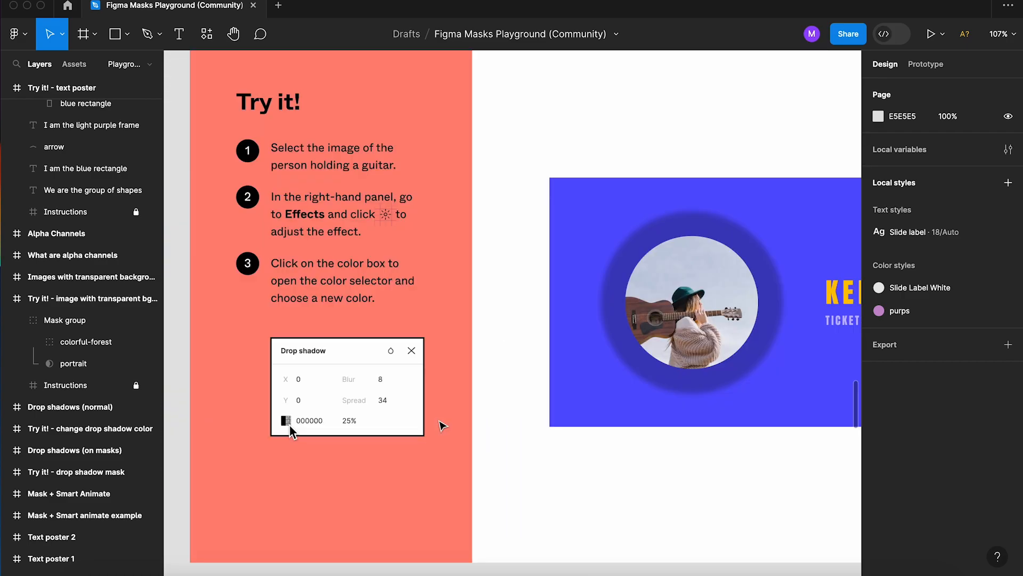
scroll(440, 424, down, 1)
scroll(440, 423, right, 1)
Step: Change the drop shadow color of the round guitar-player image to red E72525, keeping 25% opacity
click(607, 306)
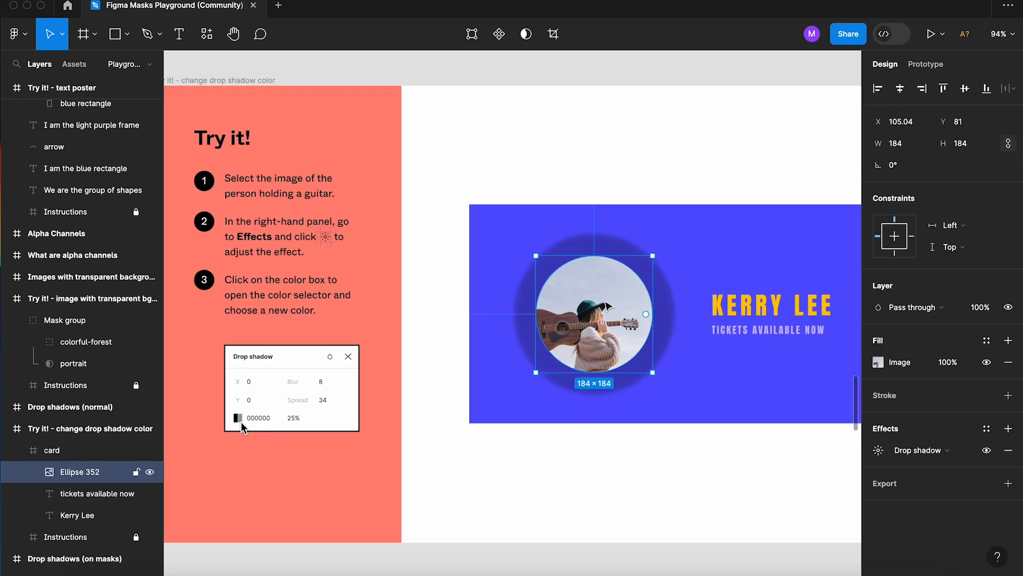
click(880, 451)
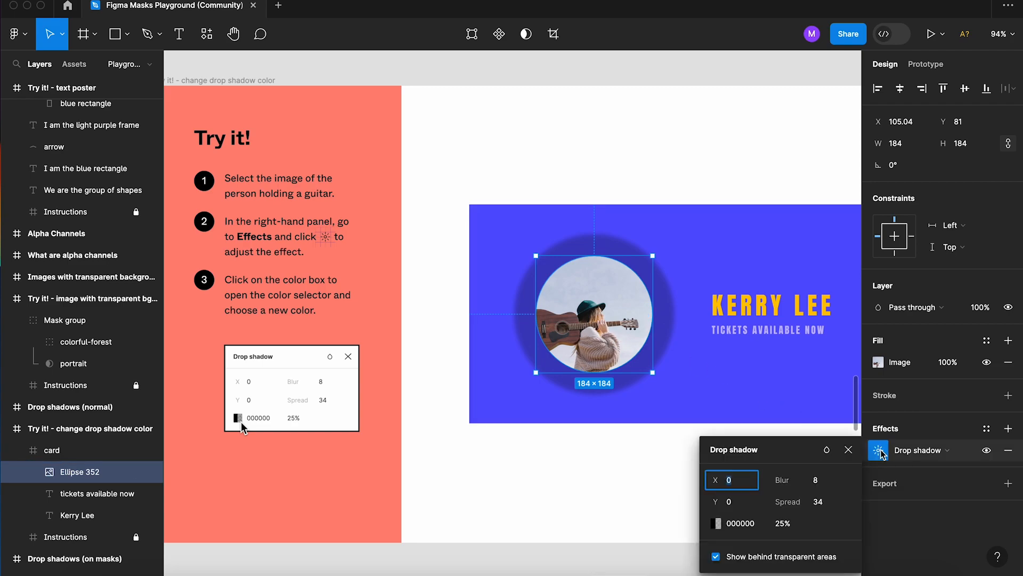
click(715, 523)
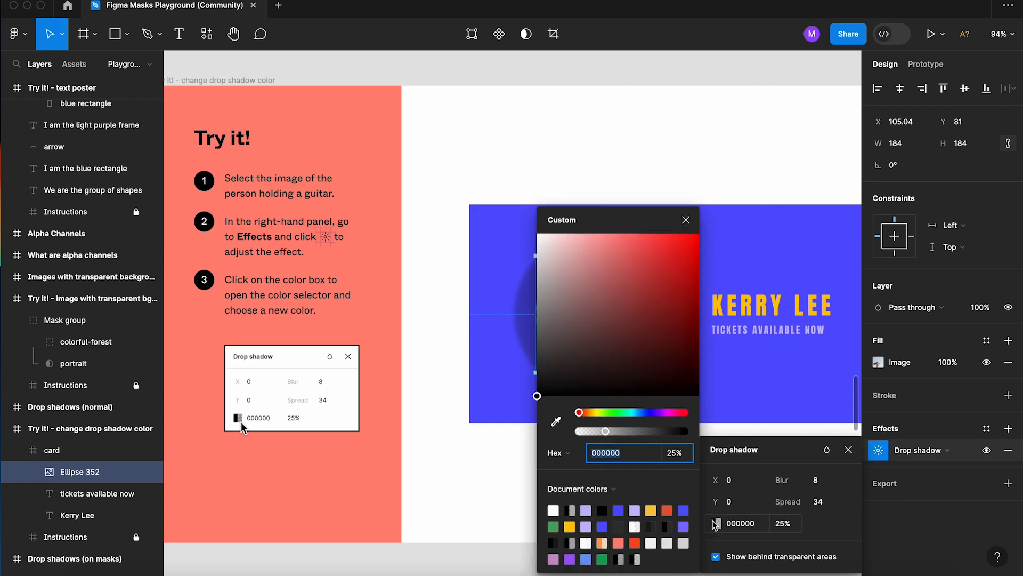
drag(618, 294, 673, 253)
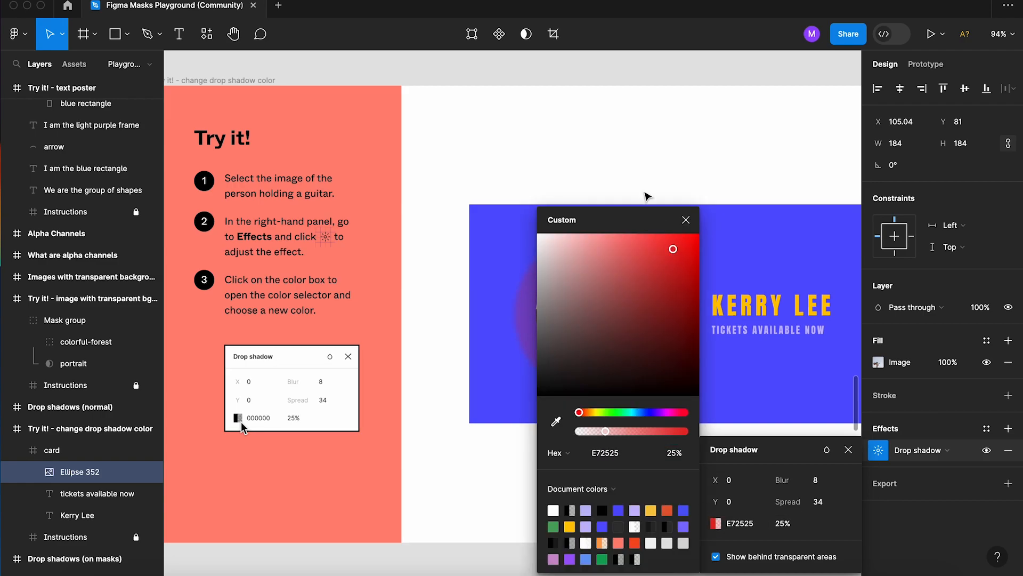
click(623, 158)
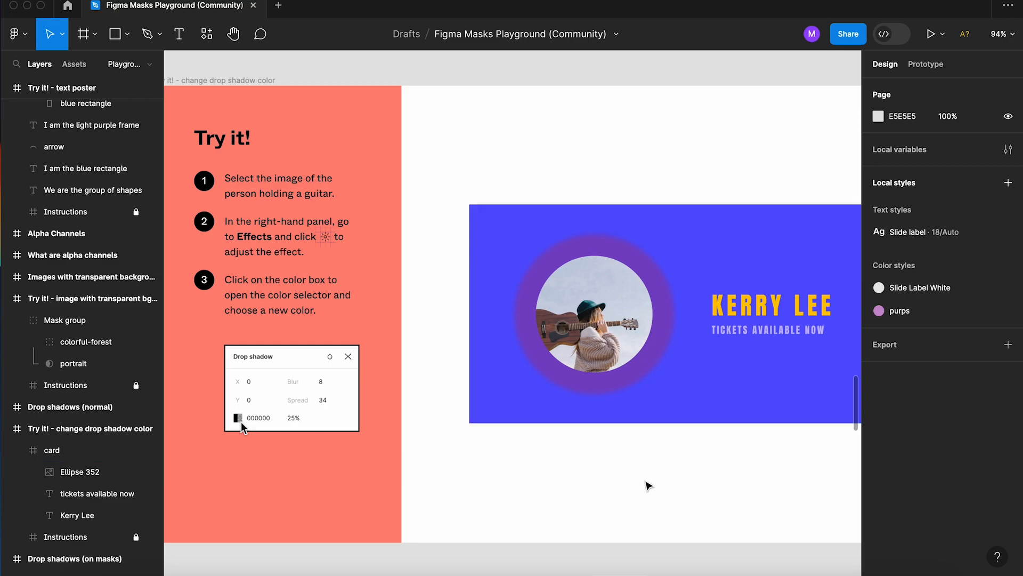
Step: Examine the "Drop shadows (on masks)" slide and its example card
key(n)
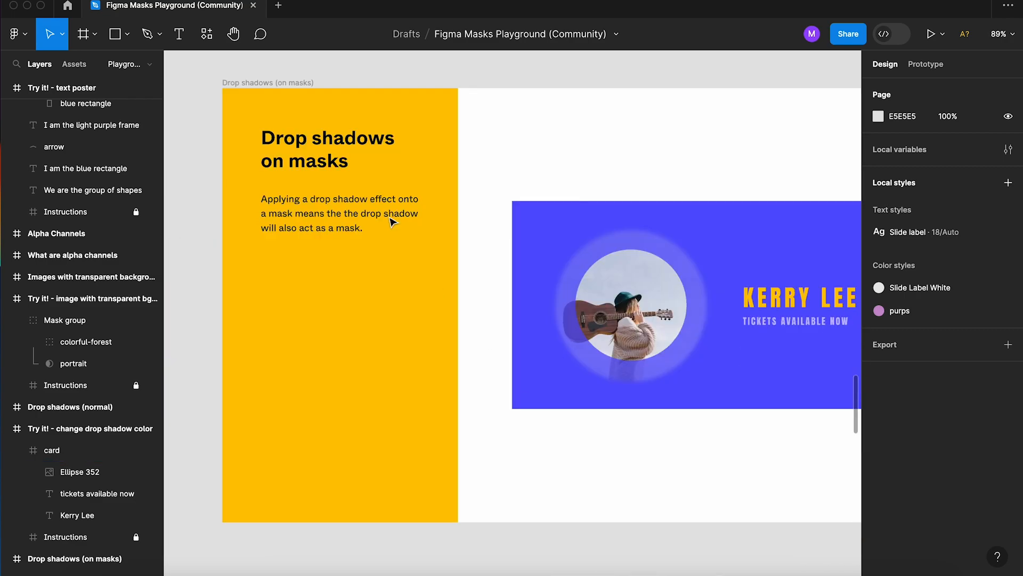
scroll(320, 229, right, 2)
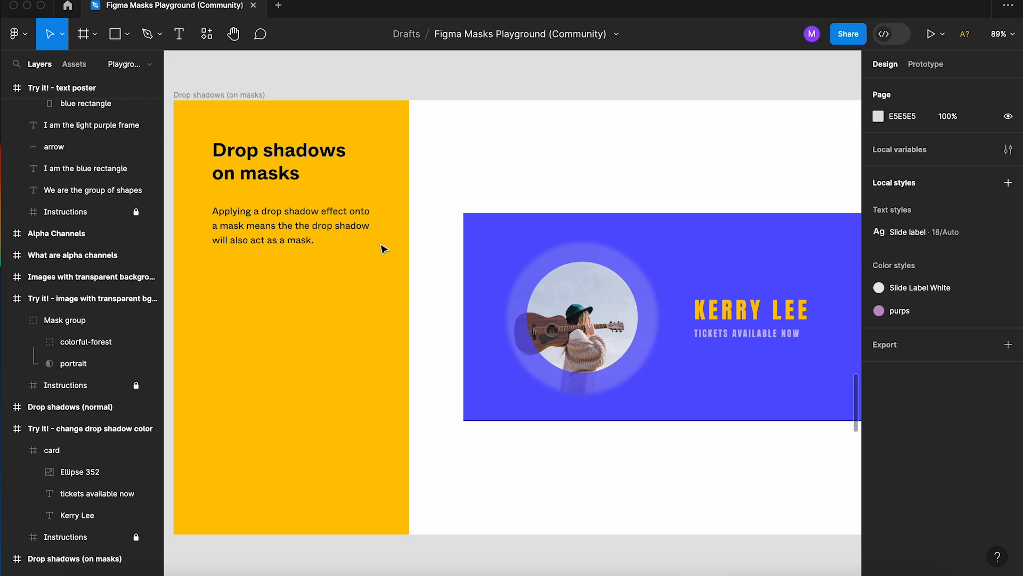
scroll(395, 311, down, 2)
scroll(395, 311, right, 2)
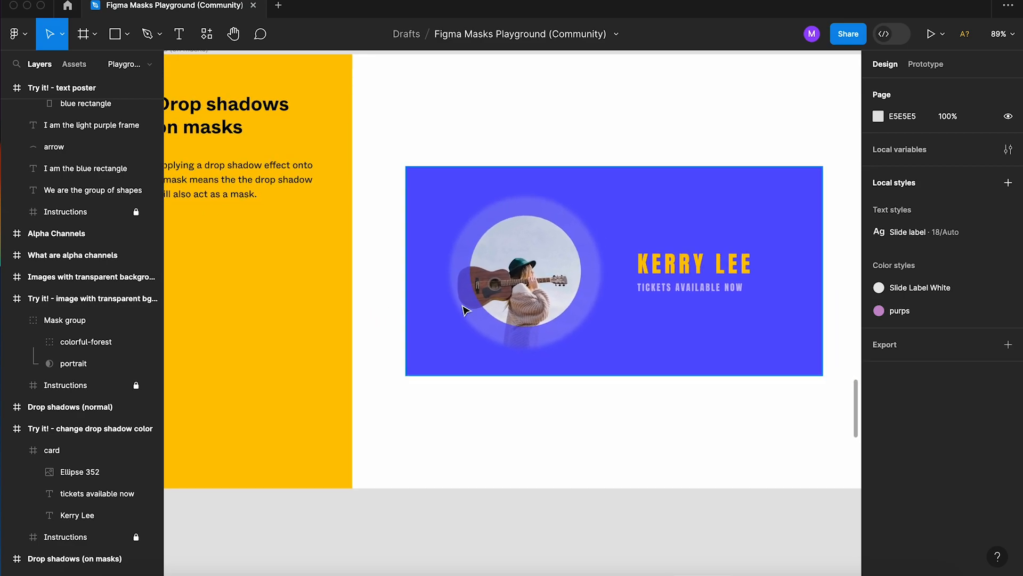
scroll(503, 314, up, 3)
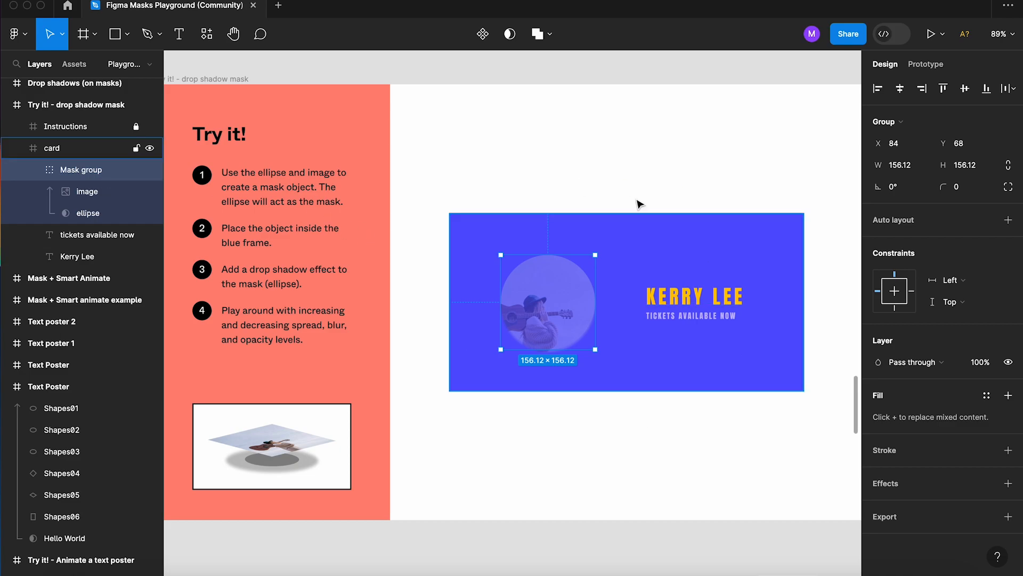
Step: On the drop shadow mask card, give the ellipse mask's drop shadow color DED47C, 10% opacity and a spread of about 22
click(84, 213)
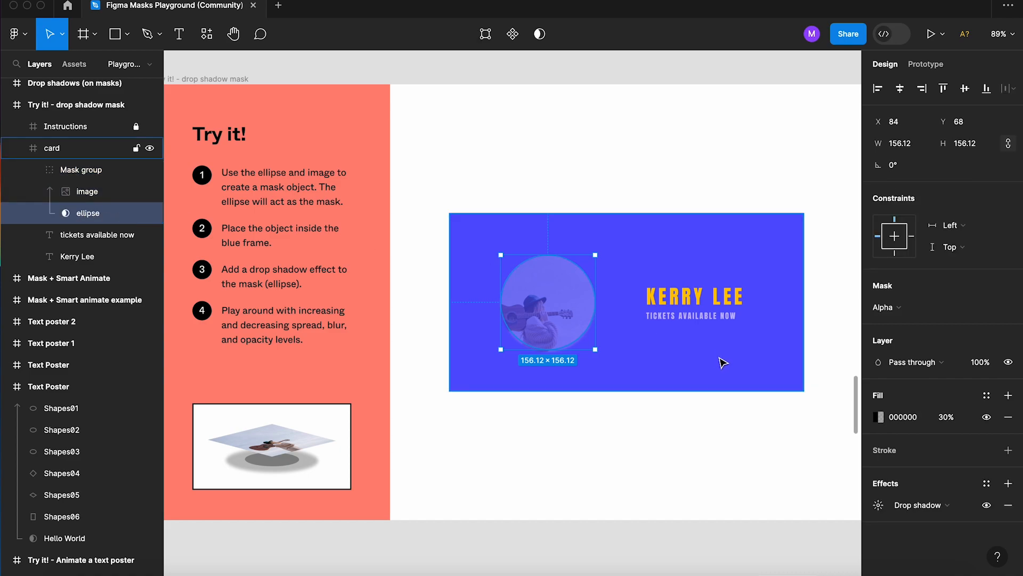
click(878, 507)
scroll(589, 336, up, 5)
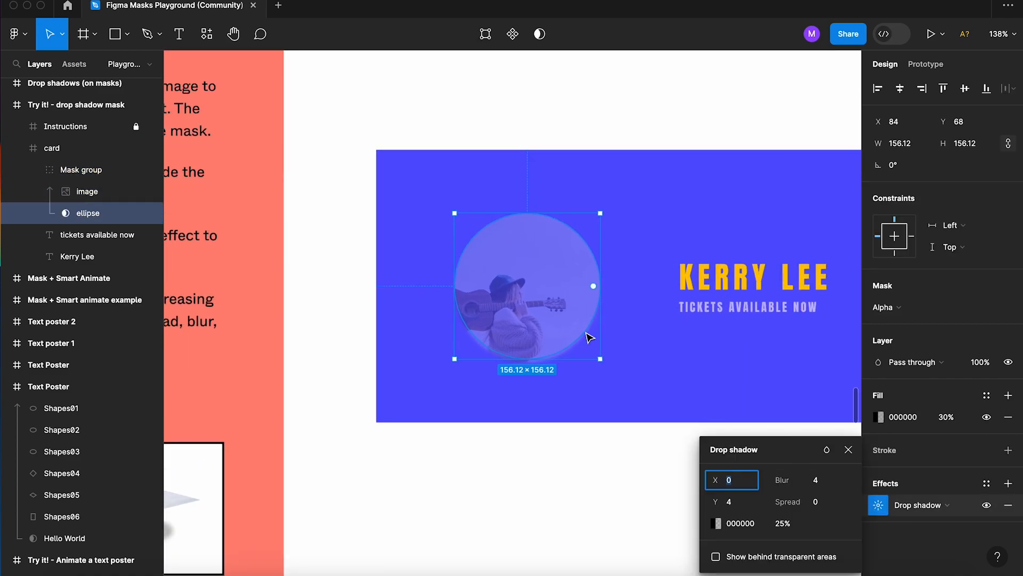
scroll(590, 337, up, 3)
click(827, 506)
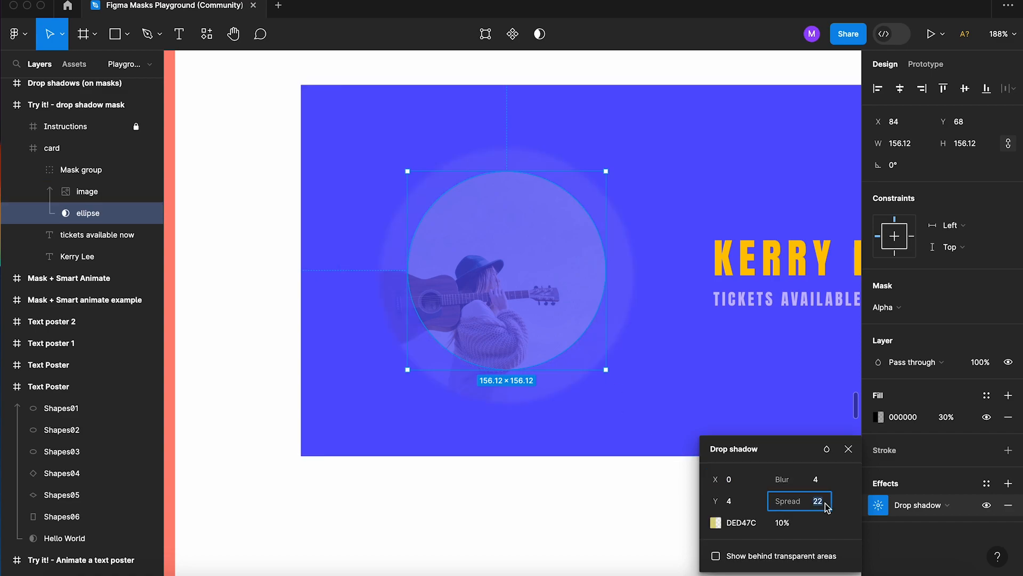
key(Down)
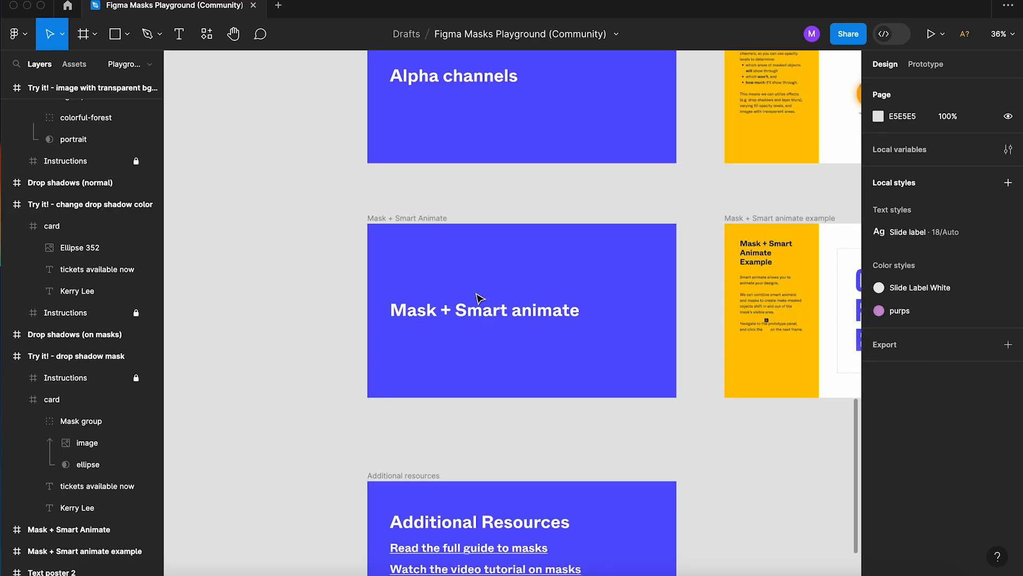
Step: Play the Mask + Smart animate example from the "Text poster 1" frame as a prototype, and close the preview
scroll(480, 298, up, 3)
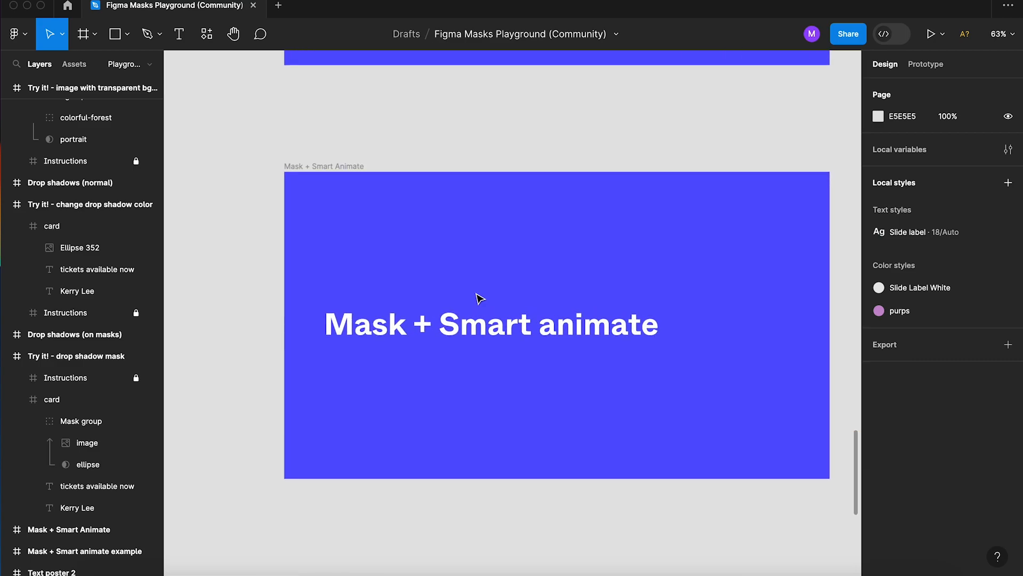
scroll(479, 298, right, 10)
scroll(480, 297, up, 3)
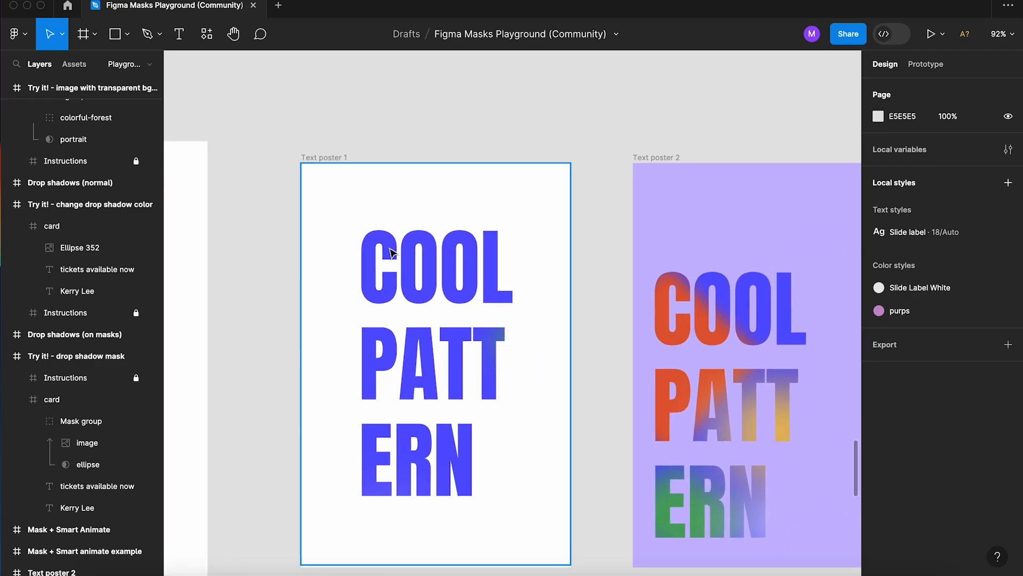
click(327, 162)
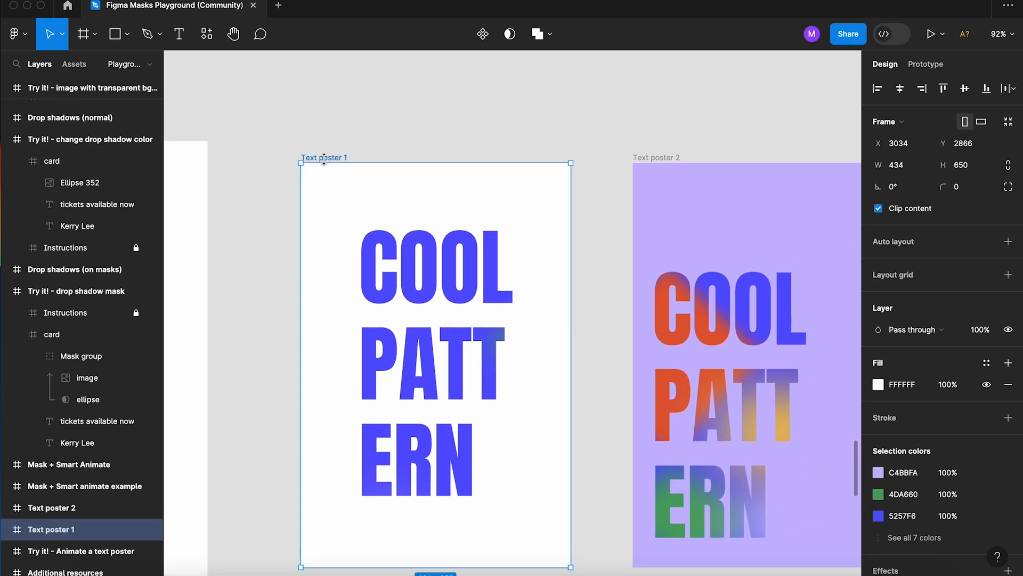
scroll(333, 165, down, 3)
scroll(334, 161, right, 2)
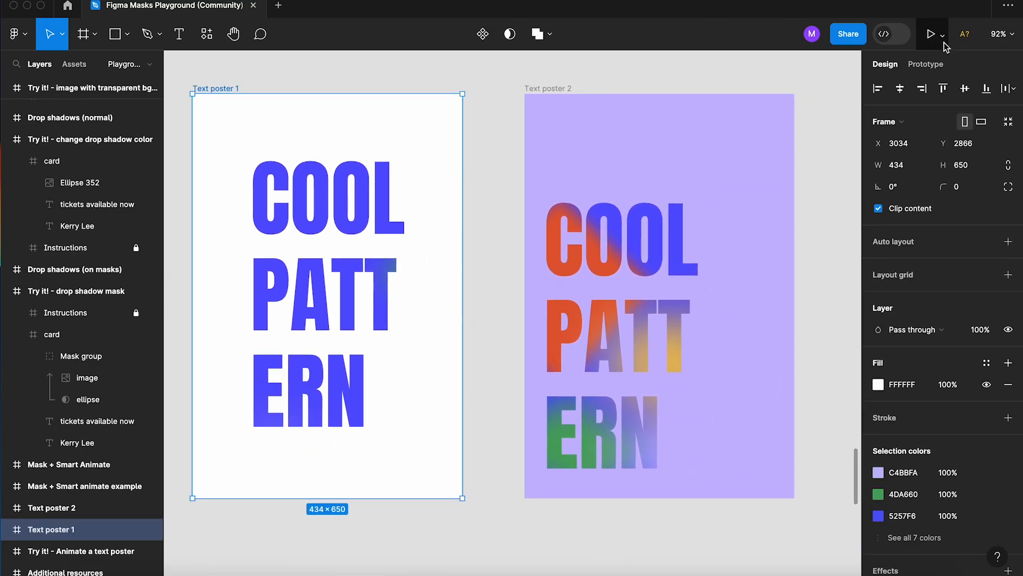
click(932, 38)
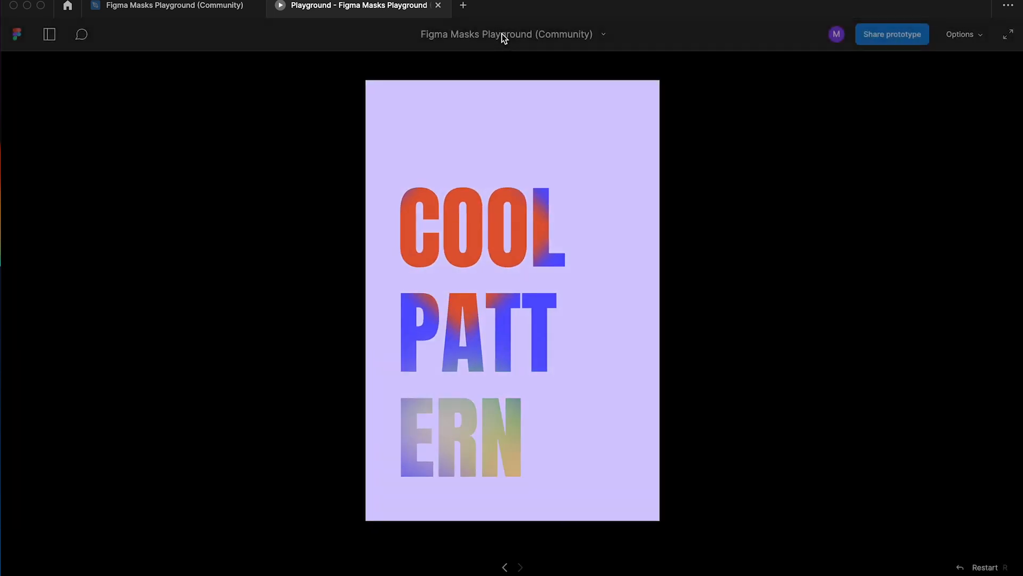
click(438, 6)
Step: In "Try it! - Animate a text poster", move the purple poster out below the slide and duplicate it beside the original
scroll(521, 281, left, 5)
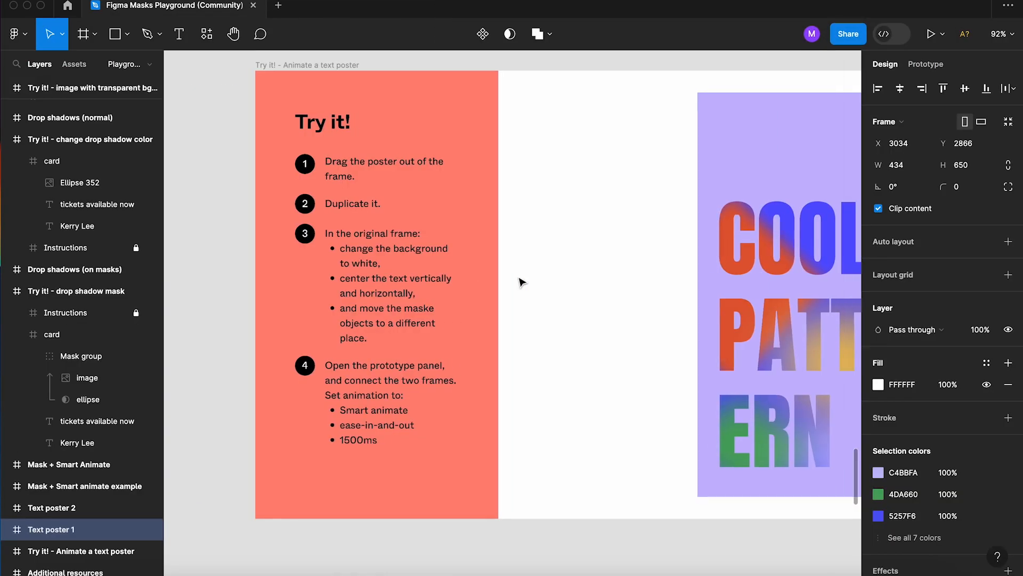
click(521, 281)
scroll(518, 259, right, 1)
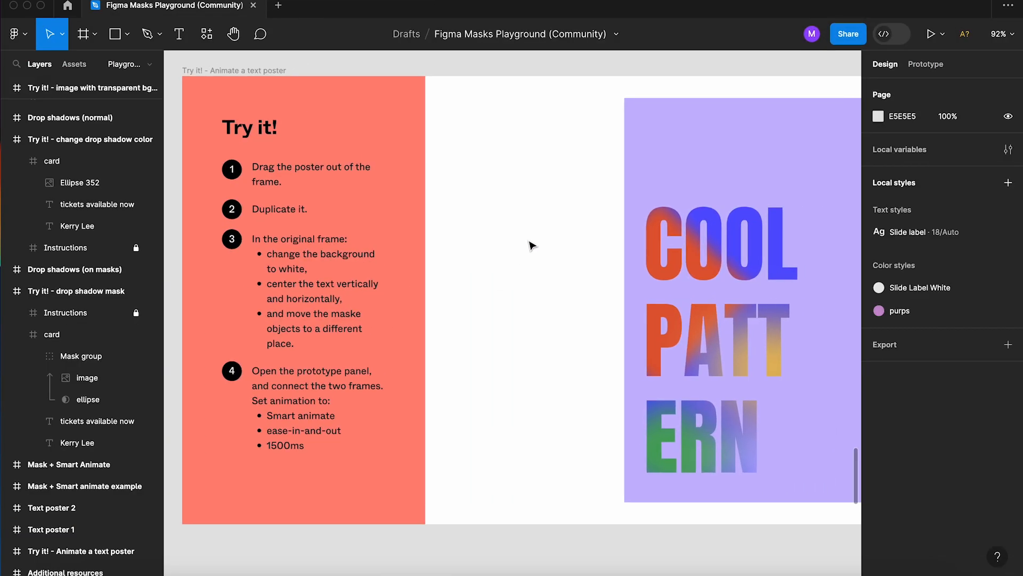
scroll(529, 245, down, 3)
scroll(530, 245, right, 1)
drag(575, 165, 400, 501)
scroll(430, 416, down, 2)
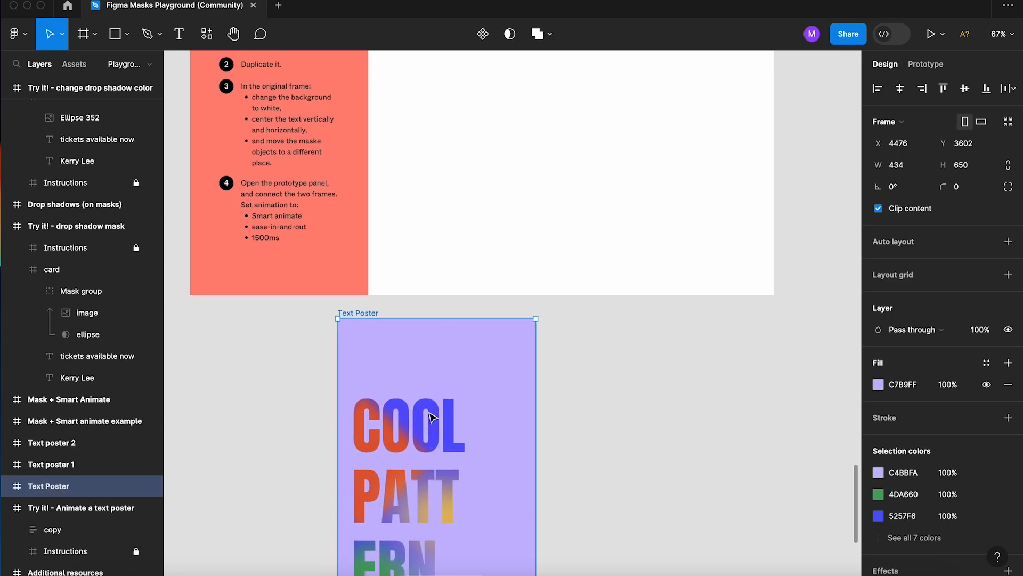
drag(371, 317, 608, 317)
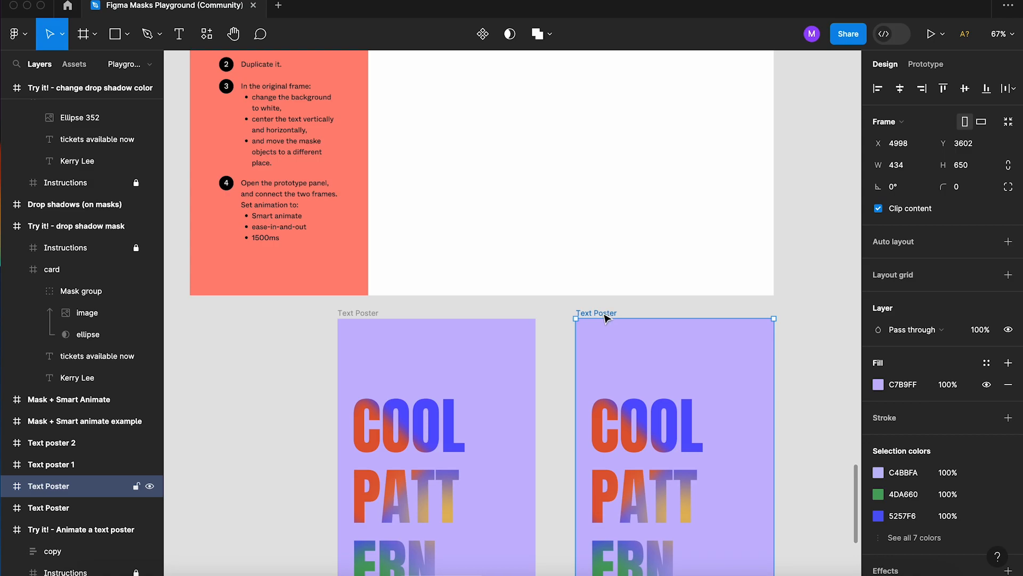
scroll(457, 279, down, 1)
scroll(456, 280, left, 1)
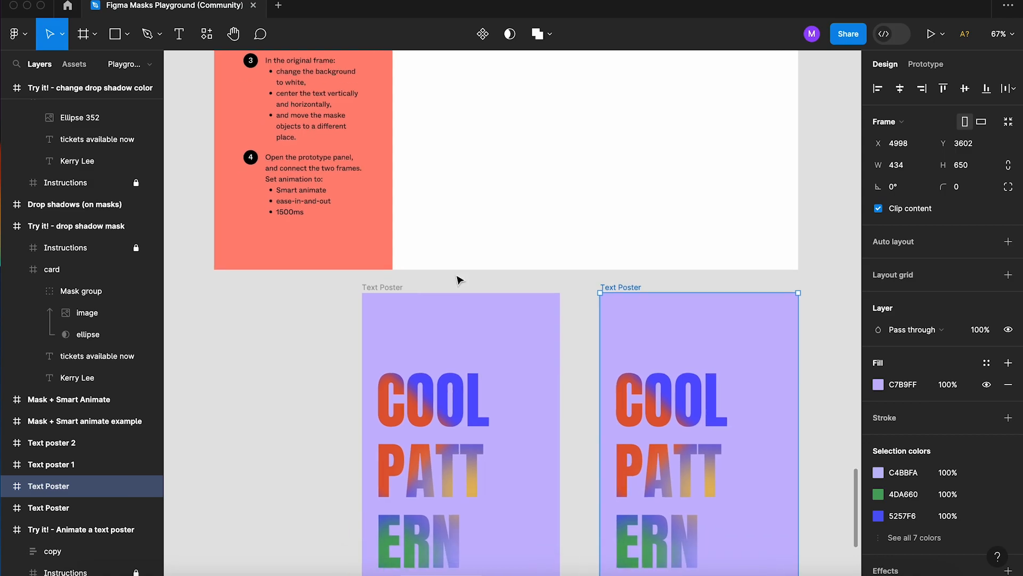
Step: Change the background fill of the original Text Poster frame to white
click(397, 288)
click(879, 385)
drag(780, 303, 637, 180)
click(636, 182)
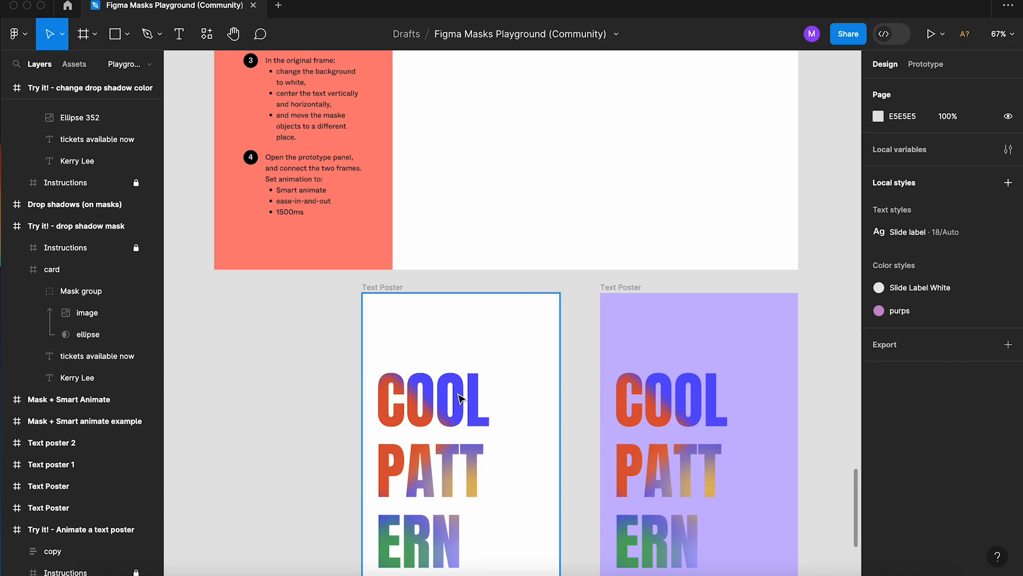
Step: Center the "COOL PATTERN" mask text horizontally and vertically within the white poster
click(445, 401)
drag(438, 401, 481, 366)
key(alt+h)
key(alt+v)
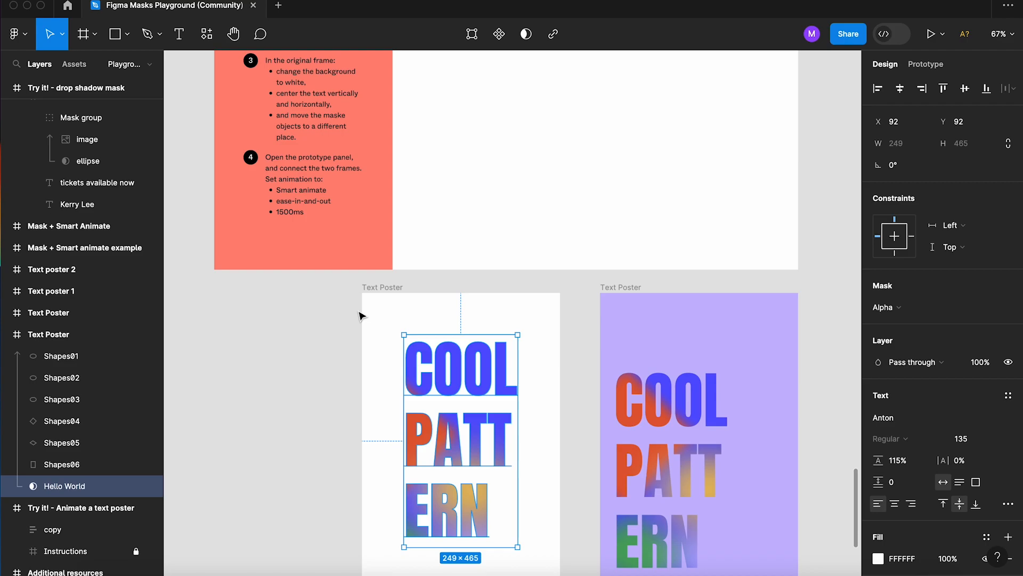
Step: In the white poster, move Shapes01 to about X 238, Y 431 and Shapes02 to about X 156, Y 569
scroll(359, 316, down, 2)
scroll(360, 315, right, 2)
click(87, 355)
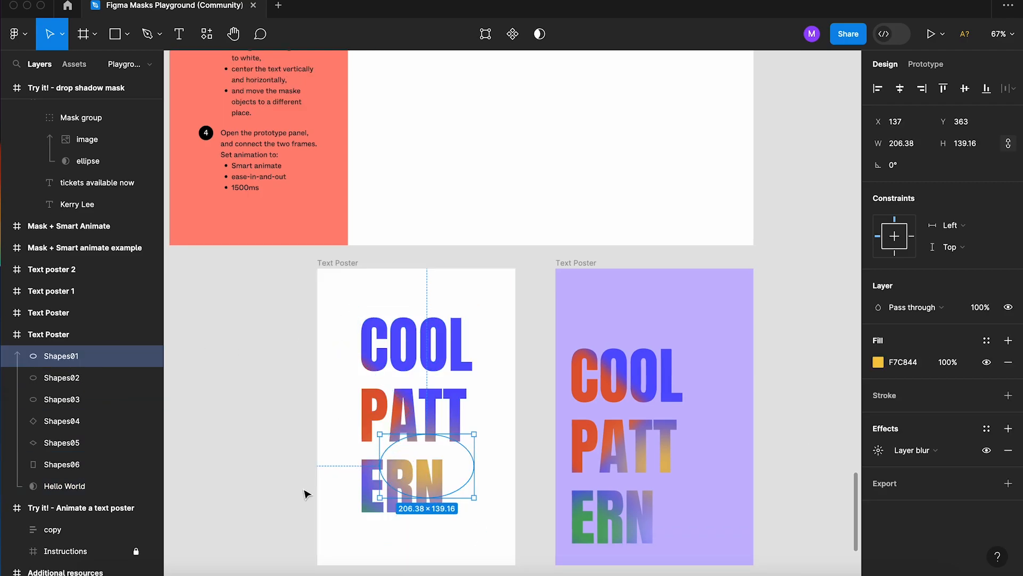
drag(454, 463, 501, 493)
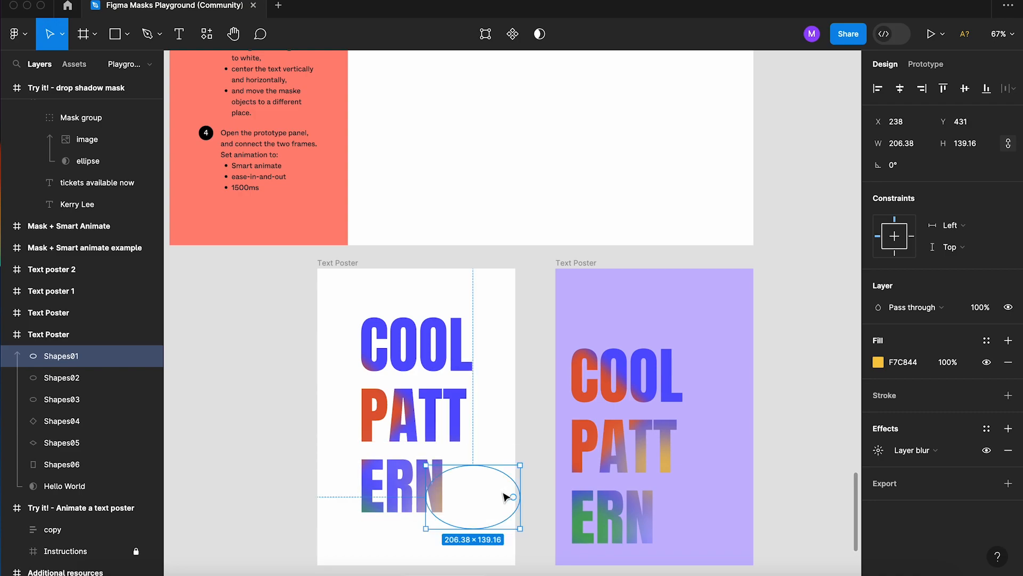
click(64, 377)
drag(457, 532, 451, 558)
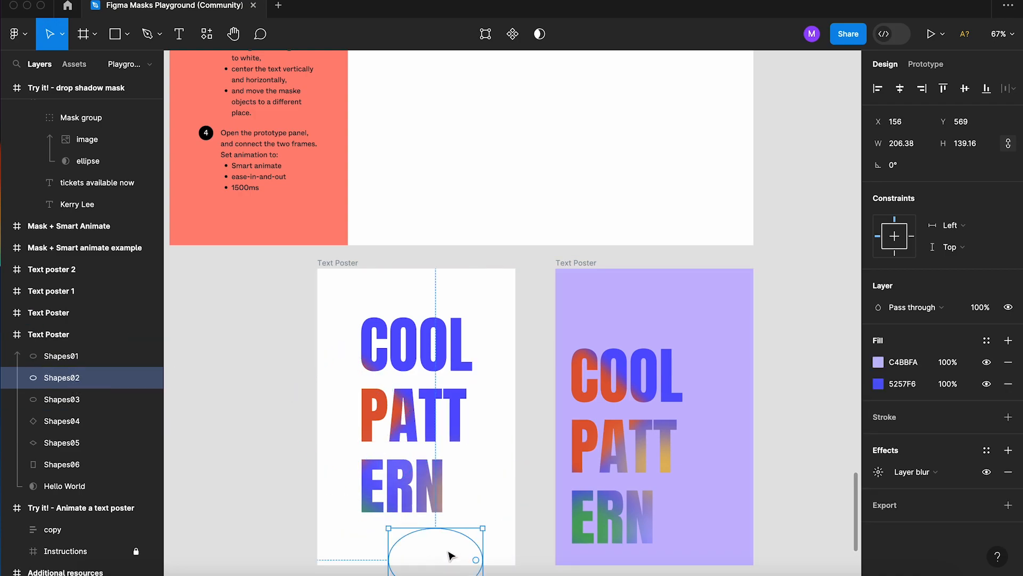
Step: Reposition Shapes03, Shapes04 and Shapes05 in the white poster, moving Shapes04 up and left and Shapes05 further toward the lower-left corner
click(115, 421)
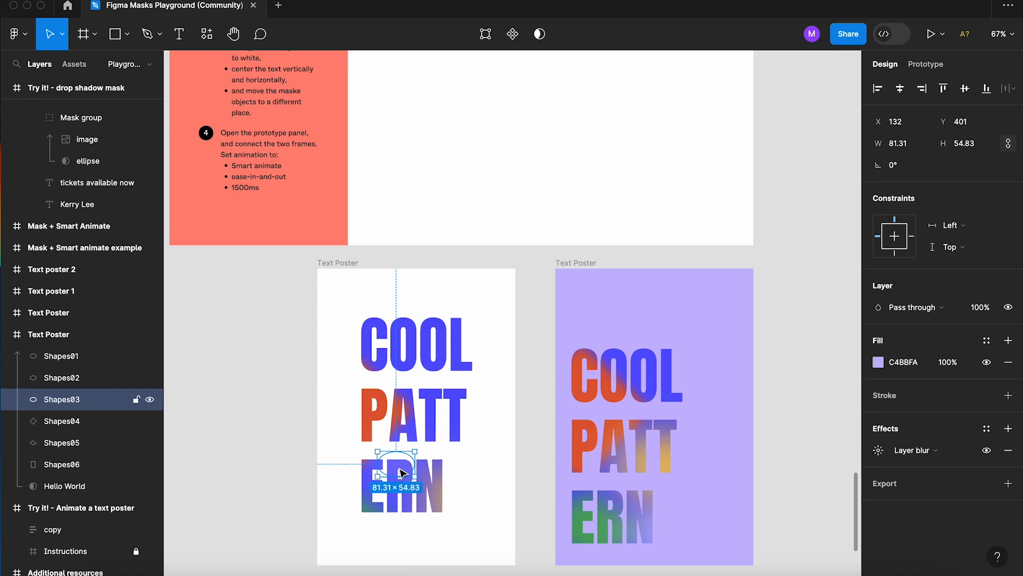
drag(342, 413, 253, 338)
click(109, 443)
drag(352, 528, 339, 559)
click(109, 464)
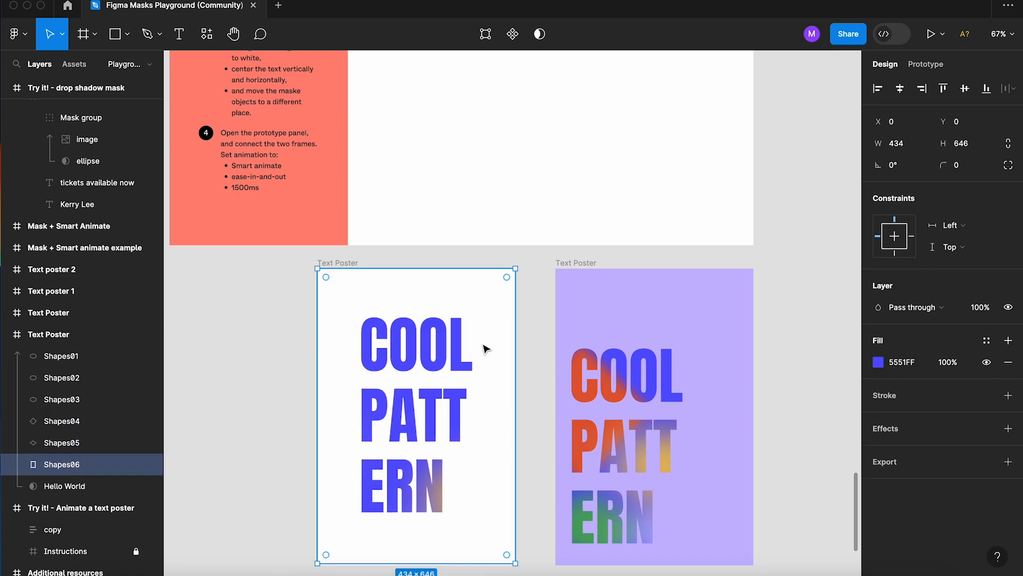
scroll(486, 349, up, 1)
scroll(486, 349, right, 1)
click(457, 293)
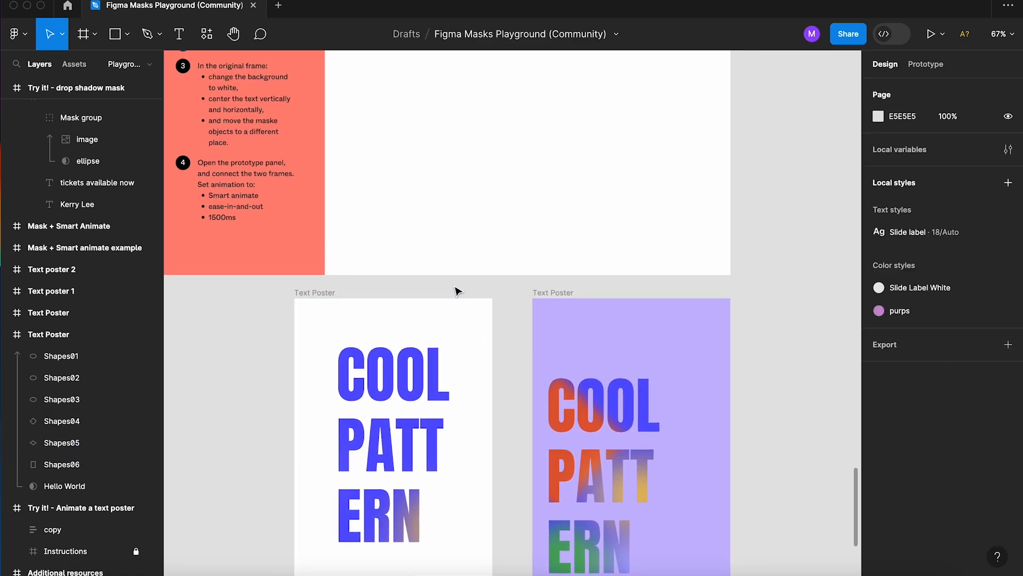
Step: Add a prototype connection from the white Text Poster frame to the purple one, navigating on click
click(926, 65)
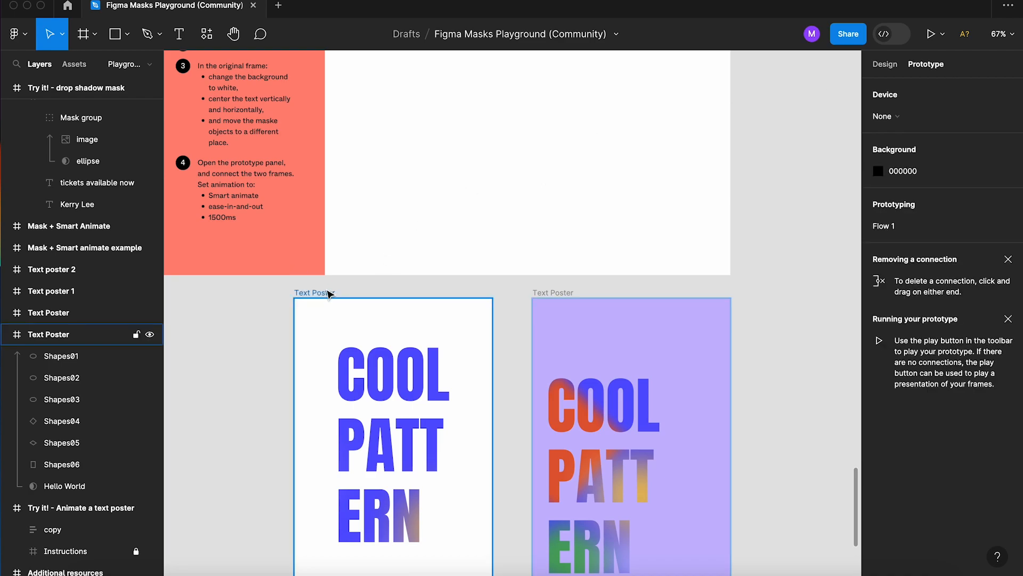
click(329, 293)
drag(492, 448, 547, 449)
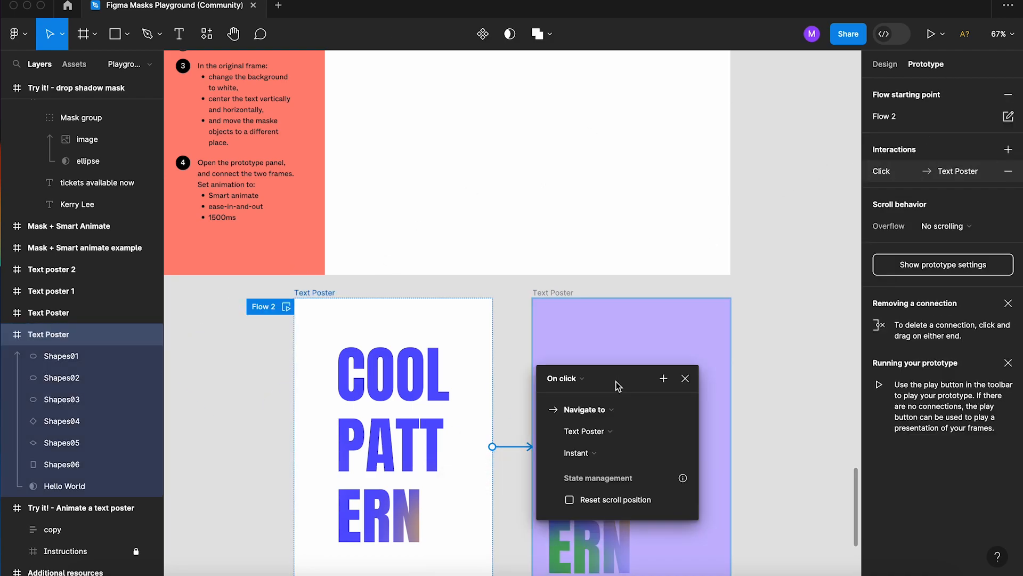
Step: Set the connection's animation to Smart animate with Ease in and out and a duration of 1500 ms
click(590, 454)
click(625, 488)
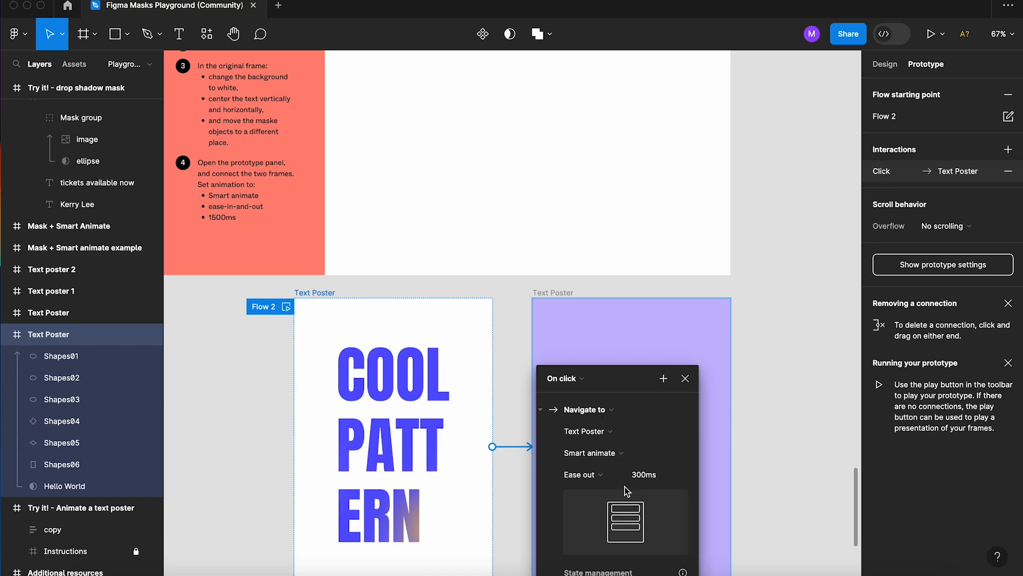
drag(632, 387, 631, 277)
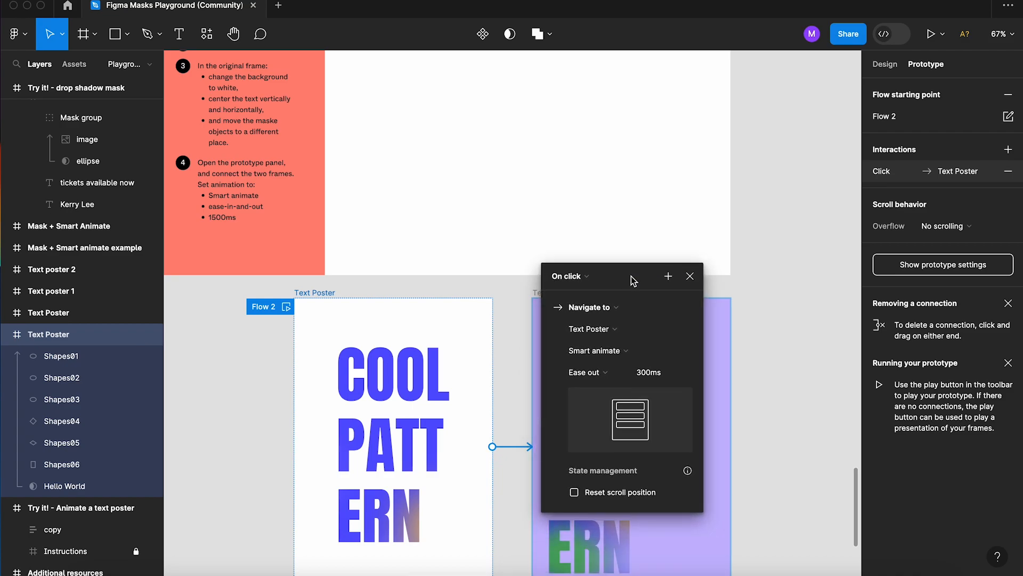
click(592, 373)
click(626, 389)
click(673, 375)
text(1500)
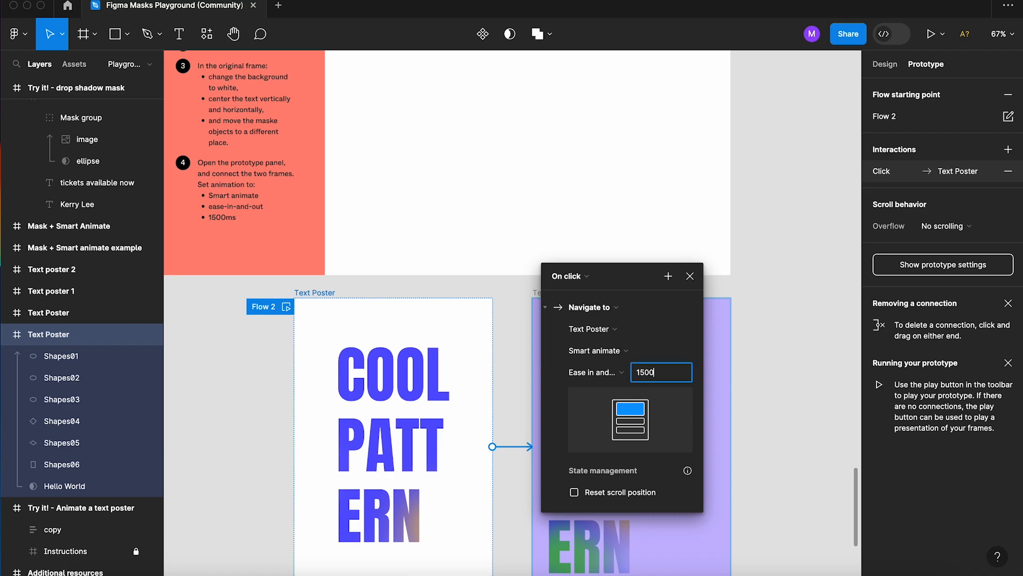
key(Return)
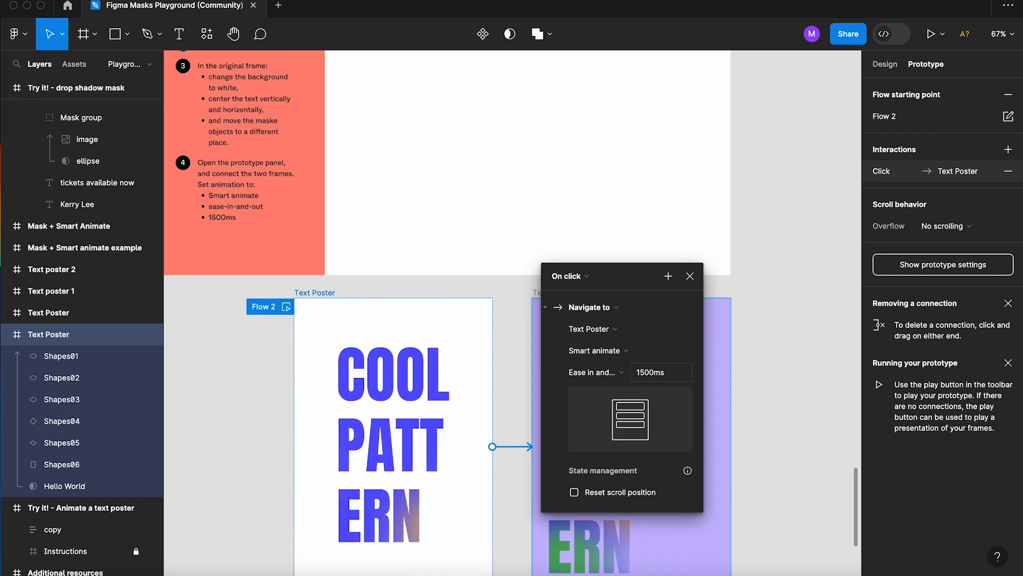
click(690, 276)
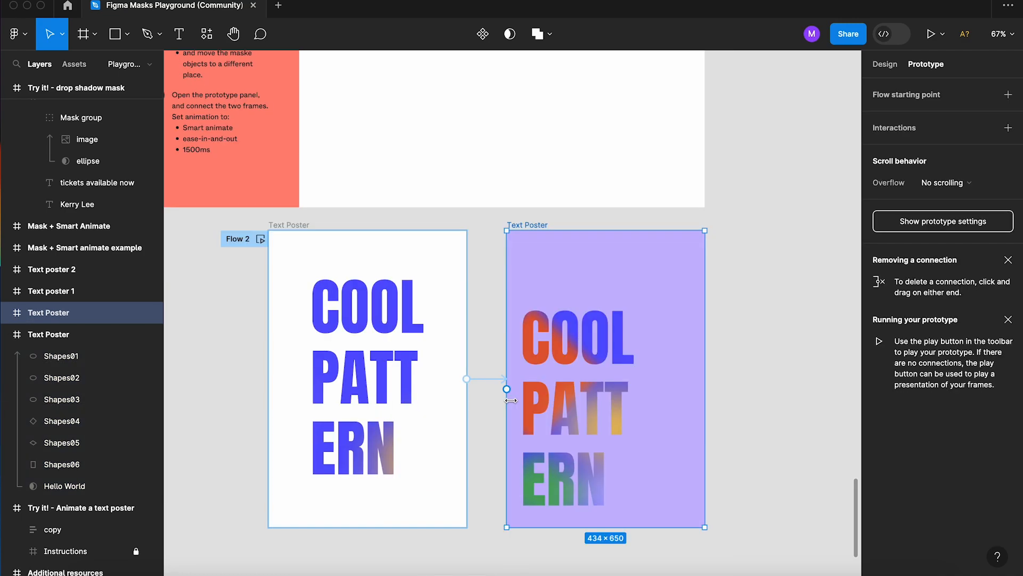
Step: Connect the purple poster back to the white one on click, and play the prototype to trigger the poster animation
drag(507, 389, 454, 407)
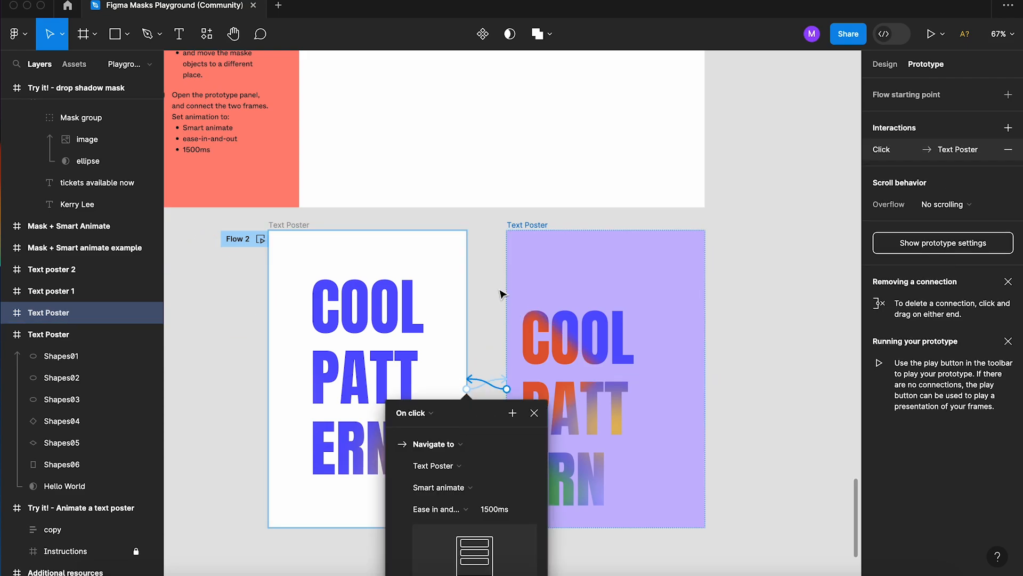
click(932, 34)
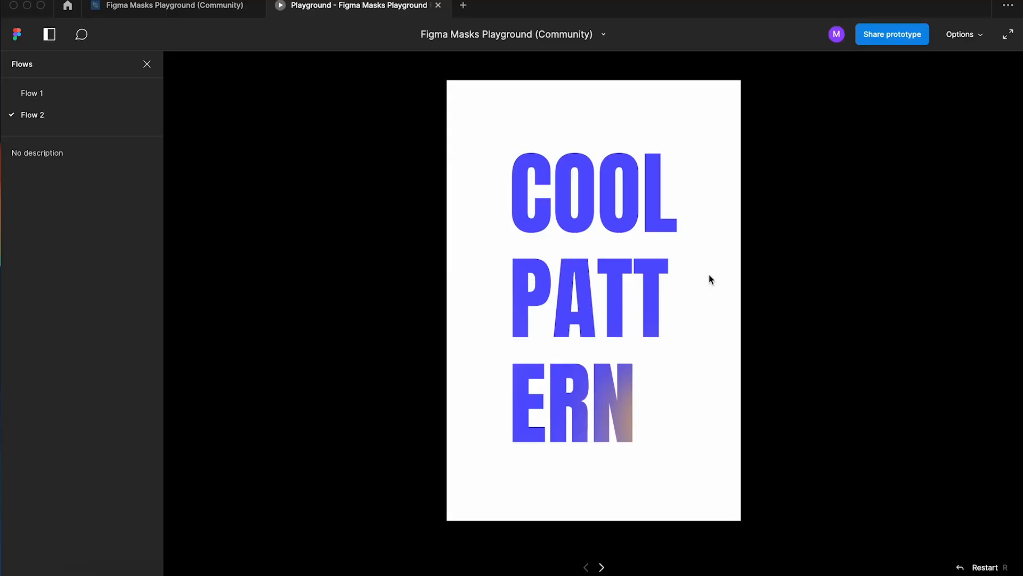
click(613, 294)
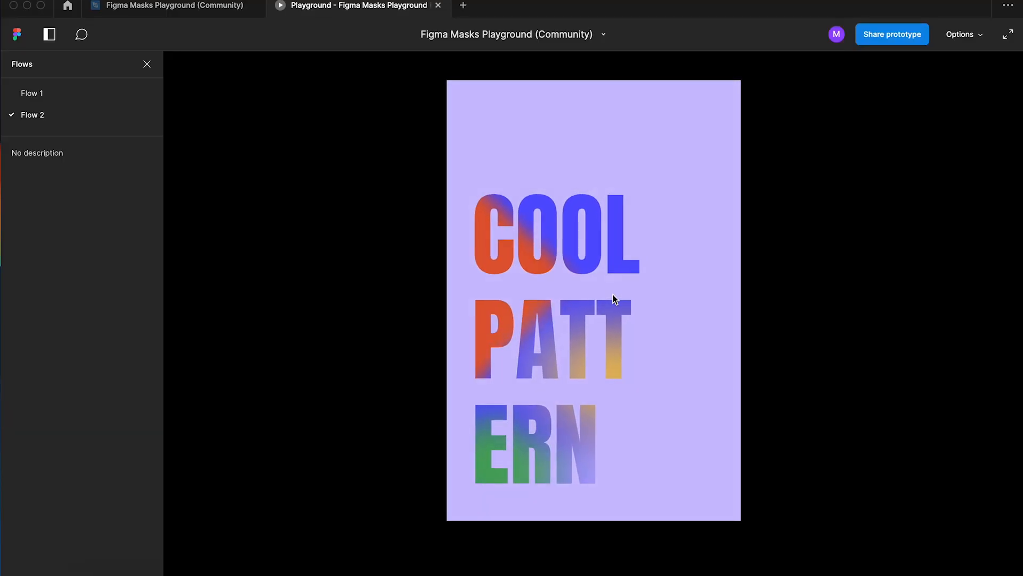